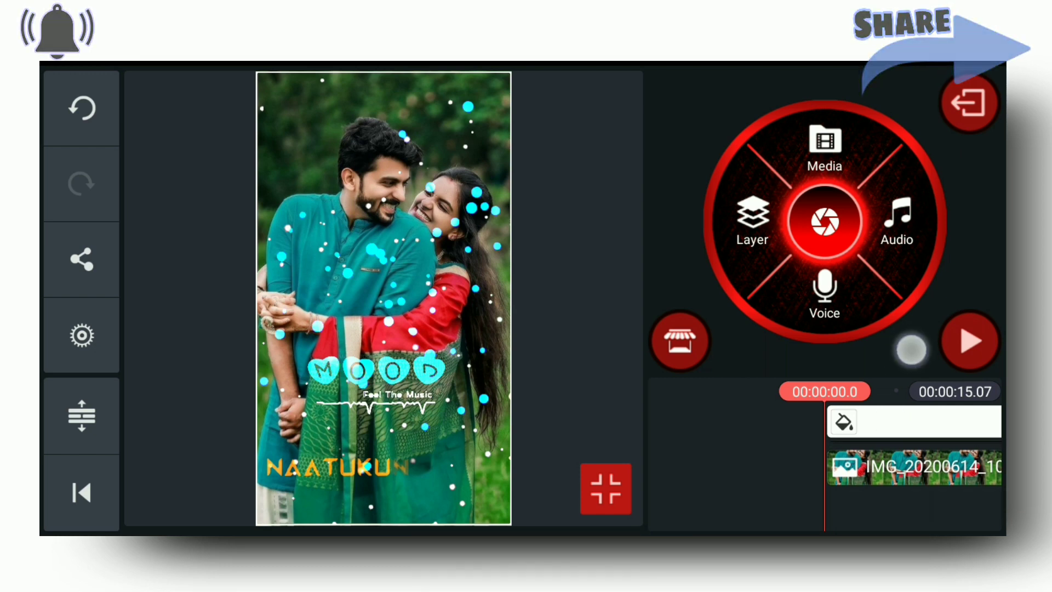
- Mute the videoplayback overlay layer to 0% volume and play back the preview
left_click_drag(904, 423, 912, 501)
left_click(913, 512)
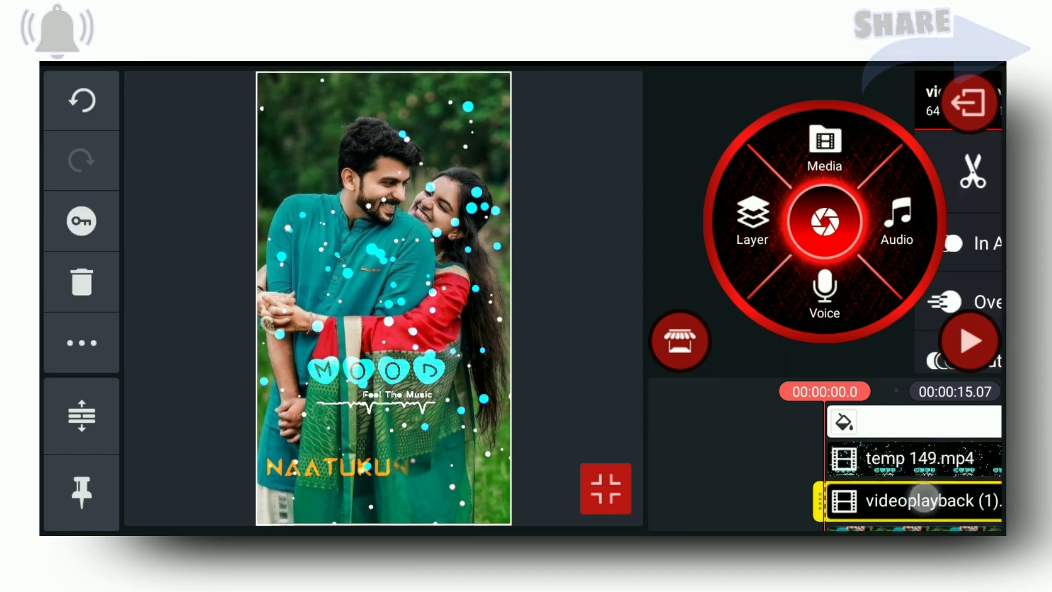
left_click(943, 170)
left_click_drag(642, 282, 641, 349)
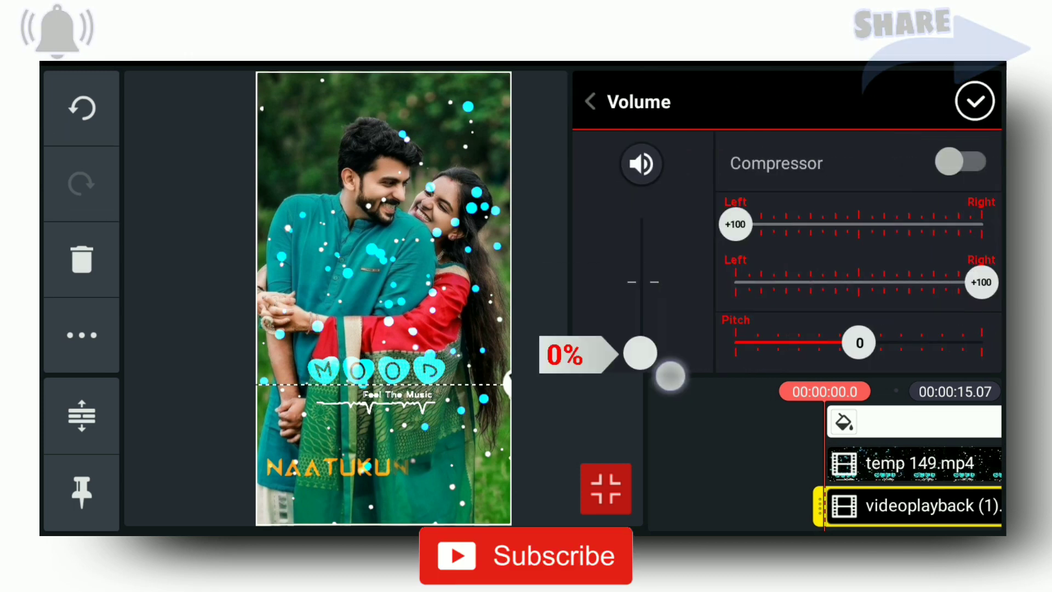
left_click(975, 100)
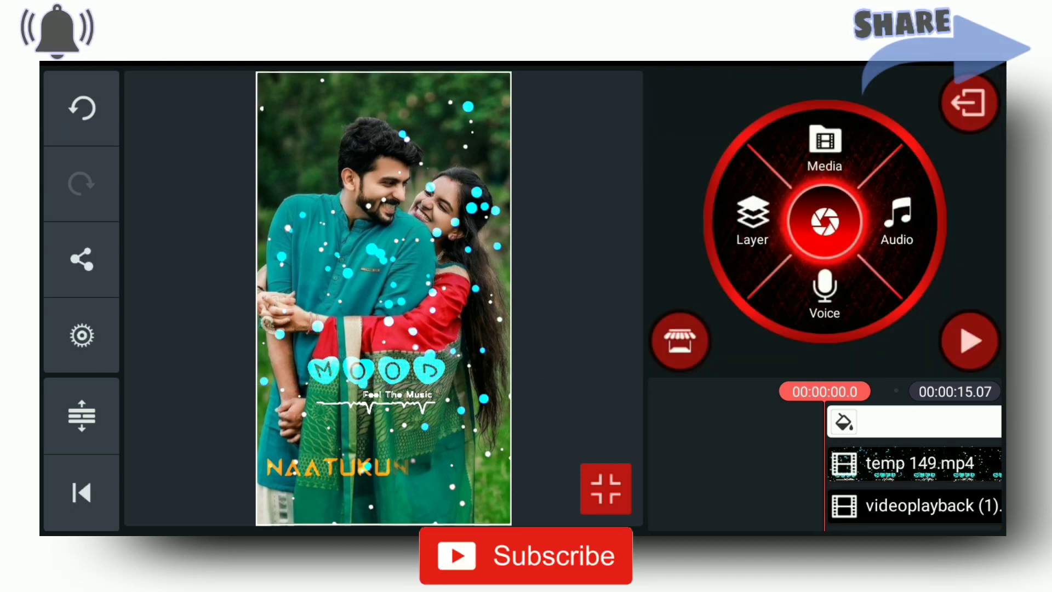
left_click(970, 340)
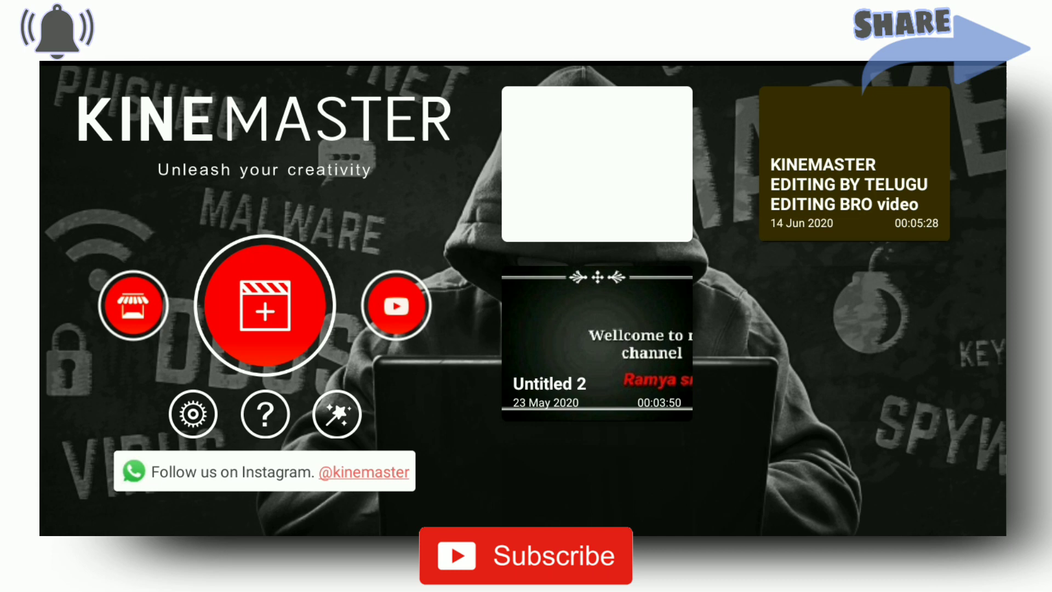
- Start a new 9:16 project with a white background colour clip
left_click(264, 279)
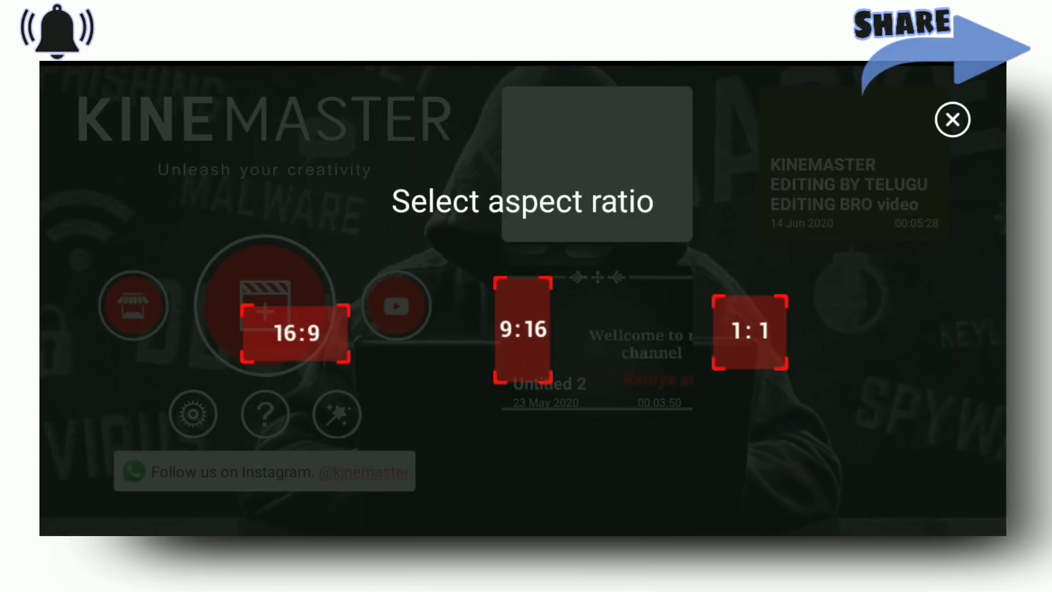
key("Escape")
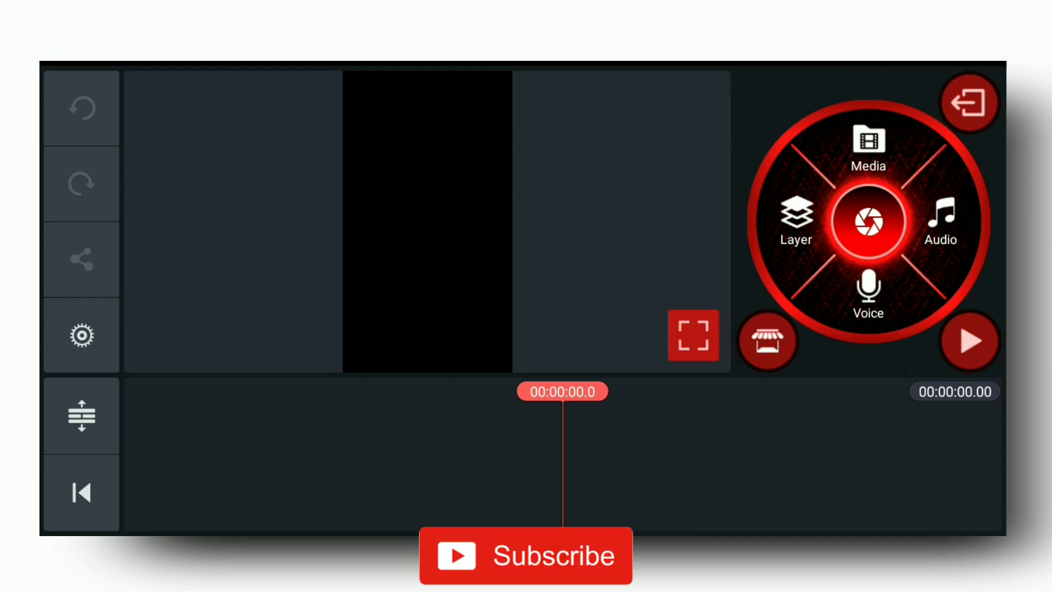
left_click(888, 142)
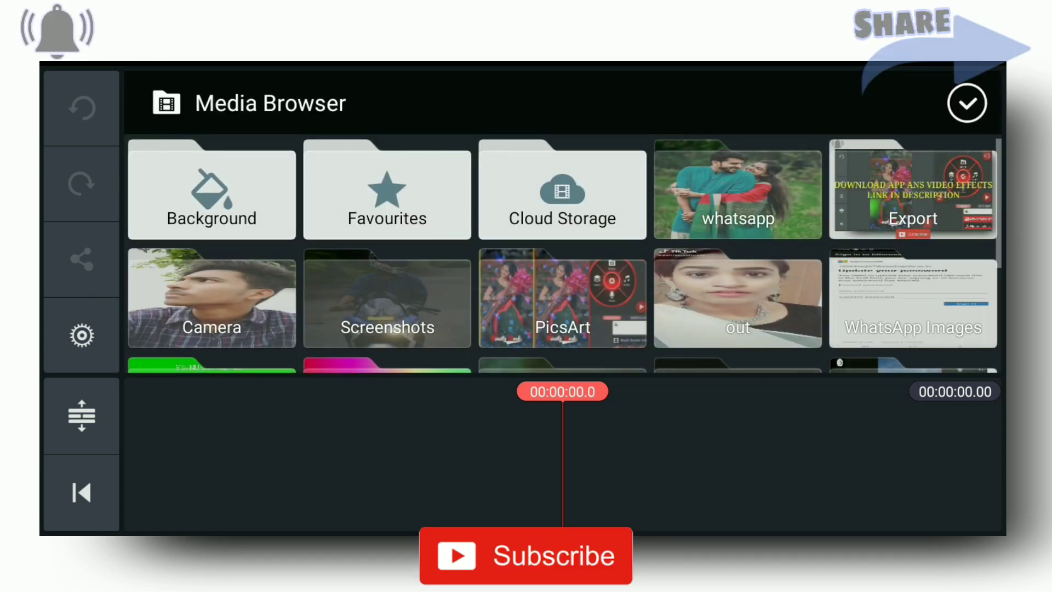
left_click(228, 157)
left_click(767, 183)
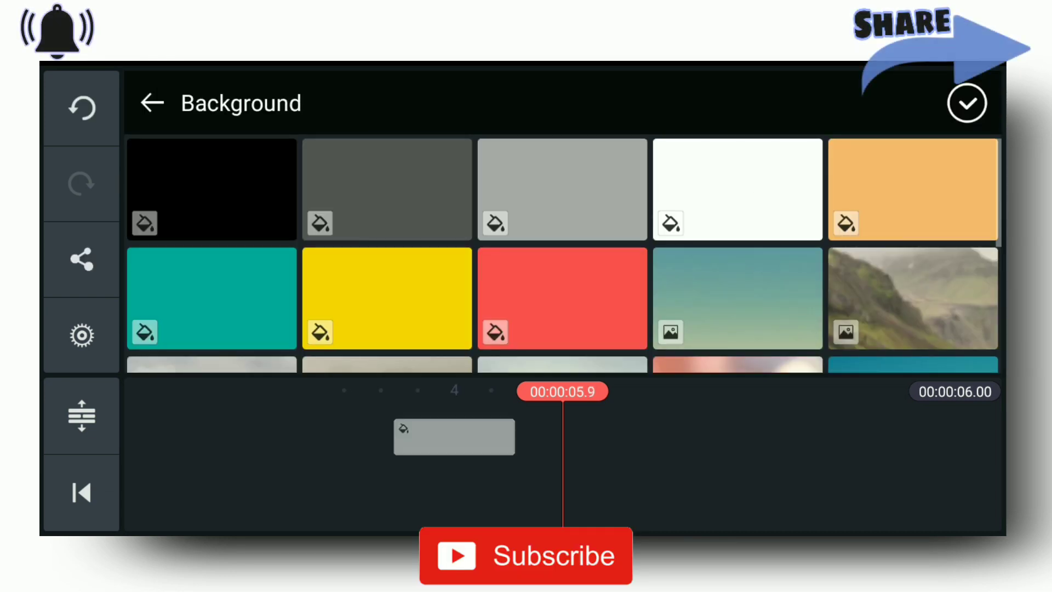
- Lengthen the white background clip to about 10.7 seconds
left_click(562, 416)
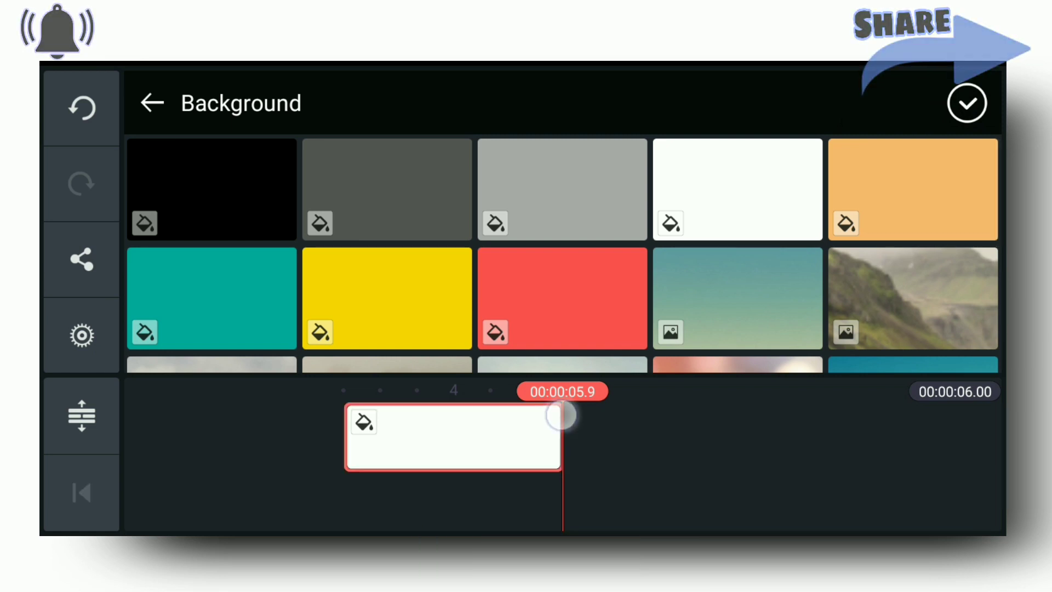
mouse_move(569, 425)
left_mouse_down()
mouse_move(628, 444)
mouse_move(549, 442)
left_mouse_up()
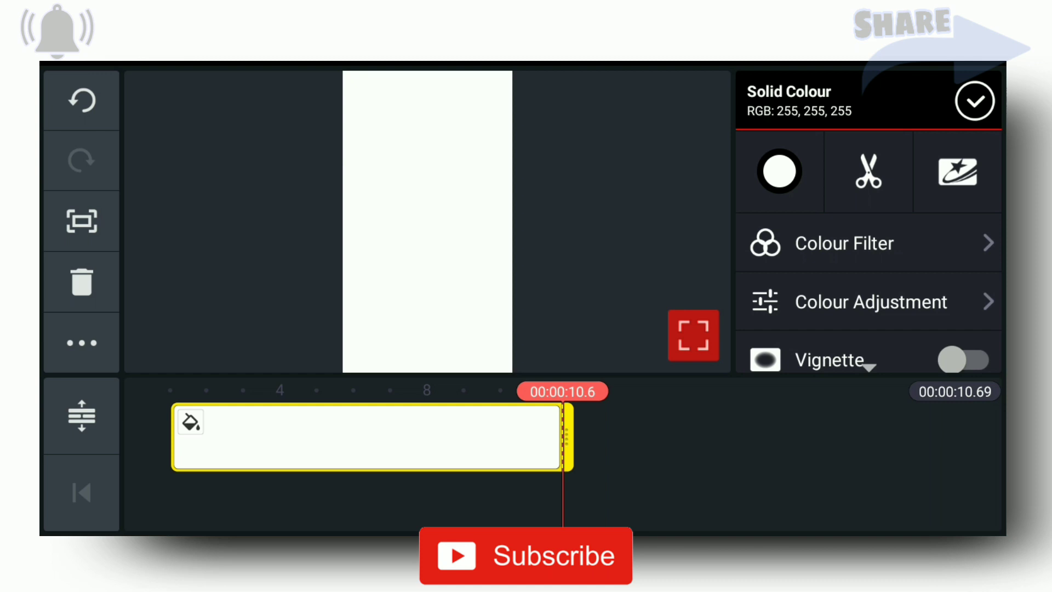
left_click_drag(801, 423, 954, 424)
key("Escape")
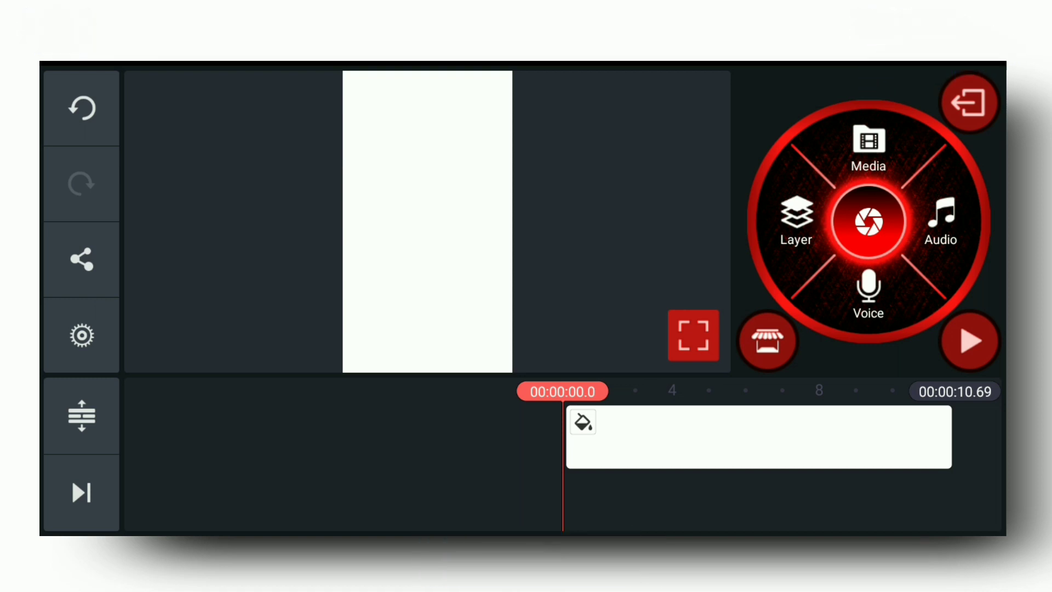
- Add the couple photo from the whatsapp folder as a media layer
left_click(796, 220)
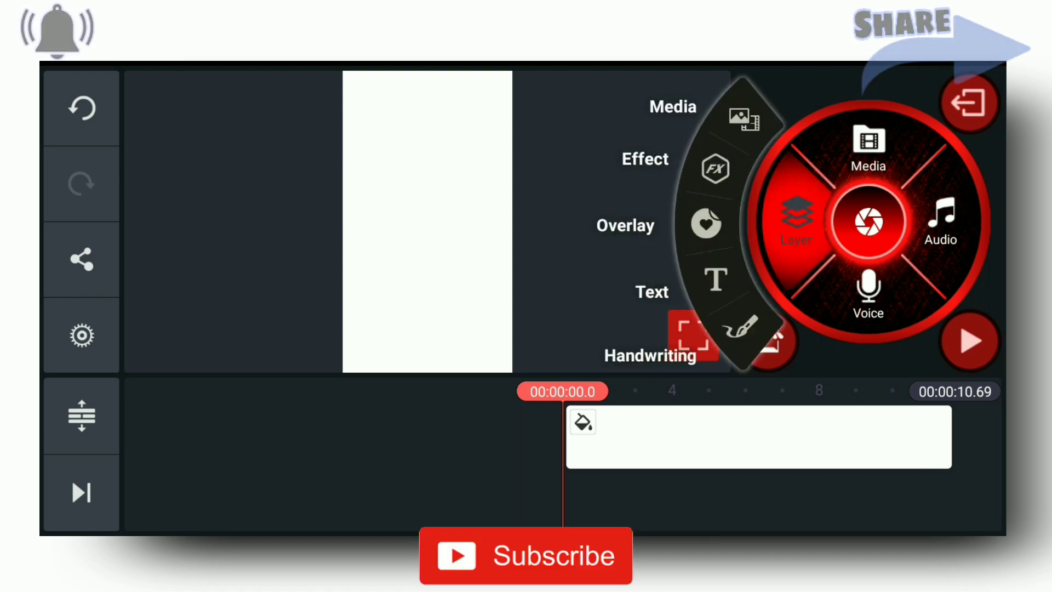
left_click(743, 119)
left_click(769, 180)
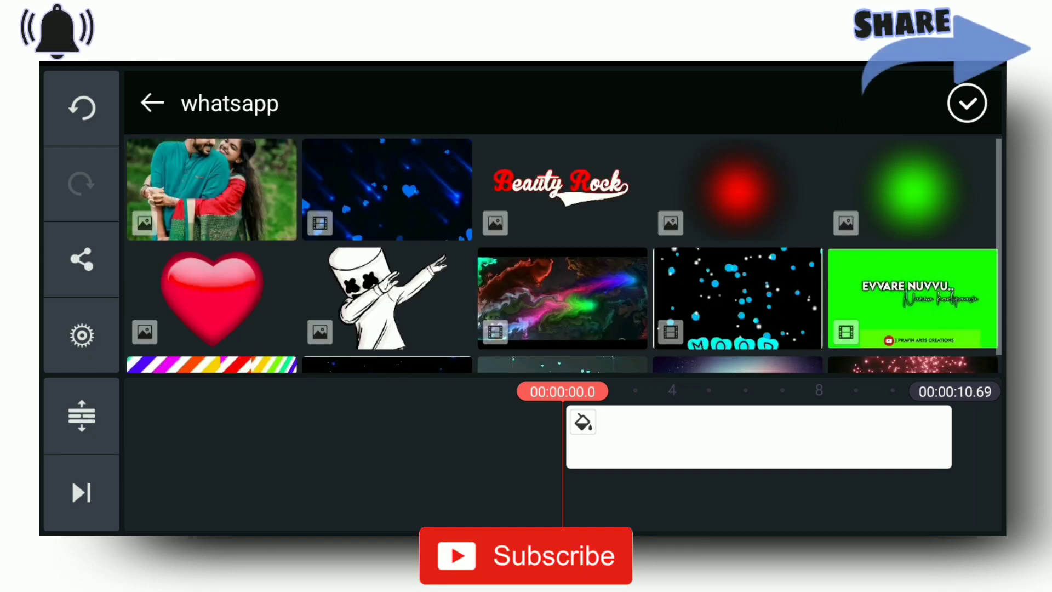
left_click(211, 189)
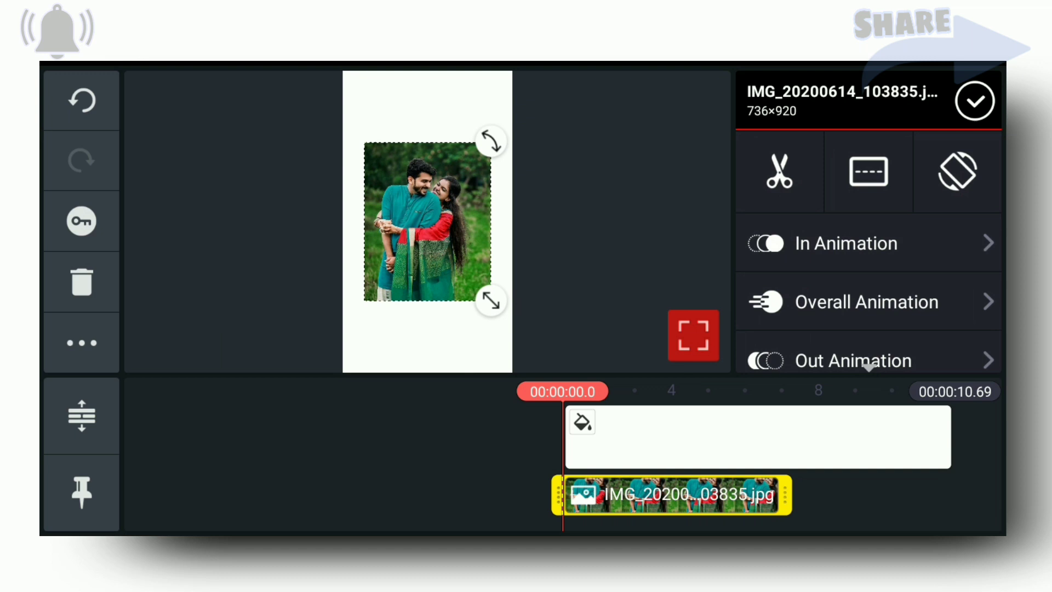
left_click_drag(872, 164, 918, 240)
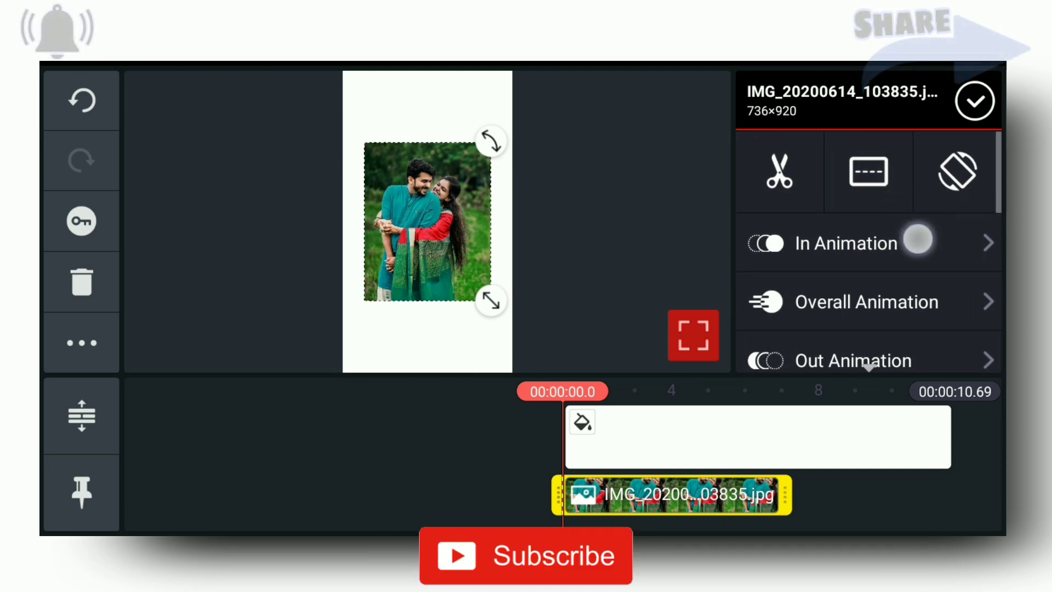
- Make the photo fill the frame and stretch it across the background's length
left_click(868, 170)
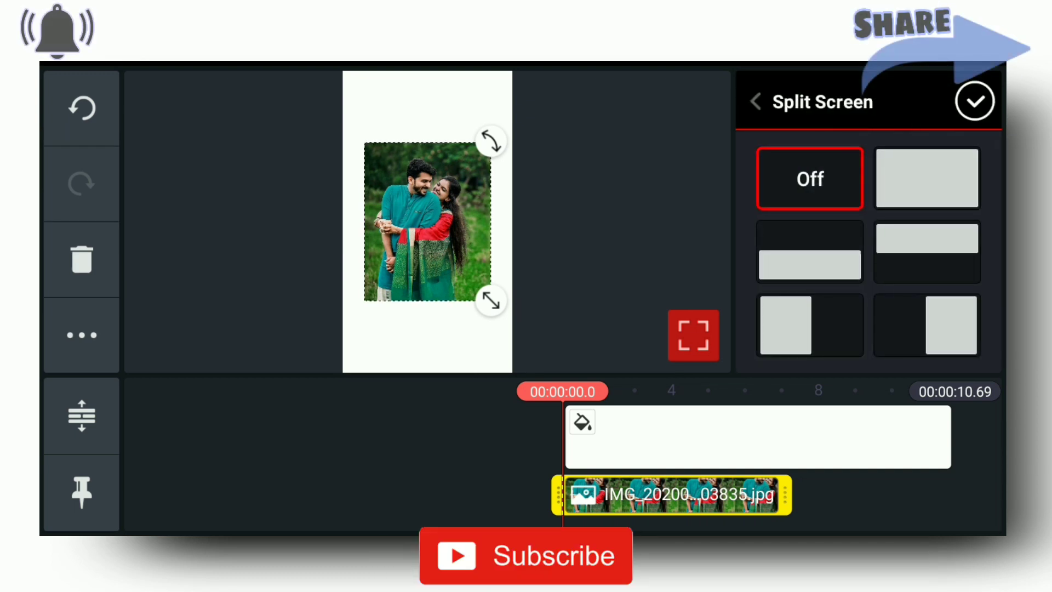
left_click(926, 179)
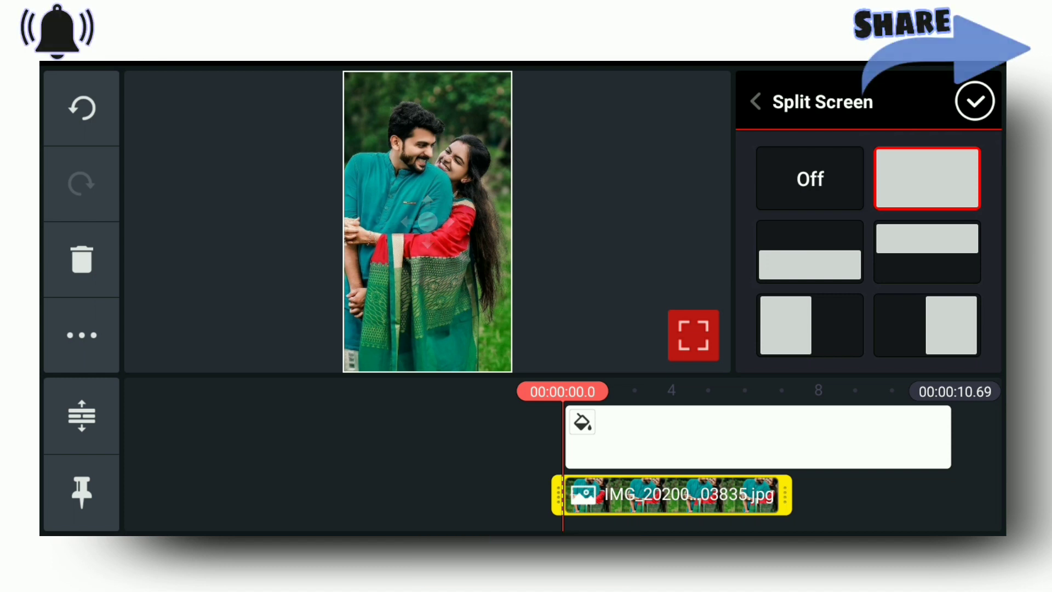
left_click_drag(434, 213, 469, 274)
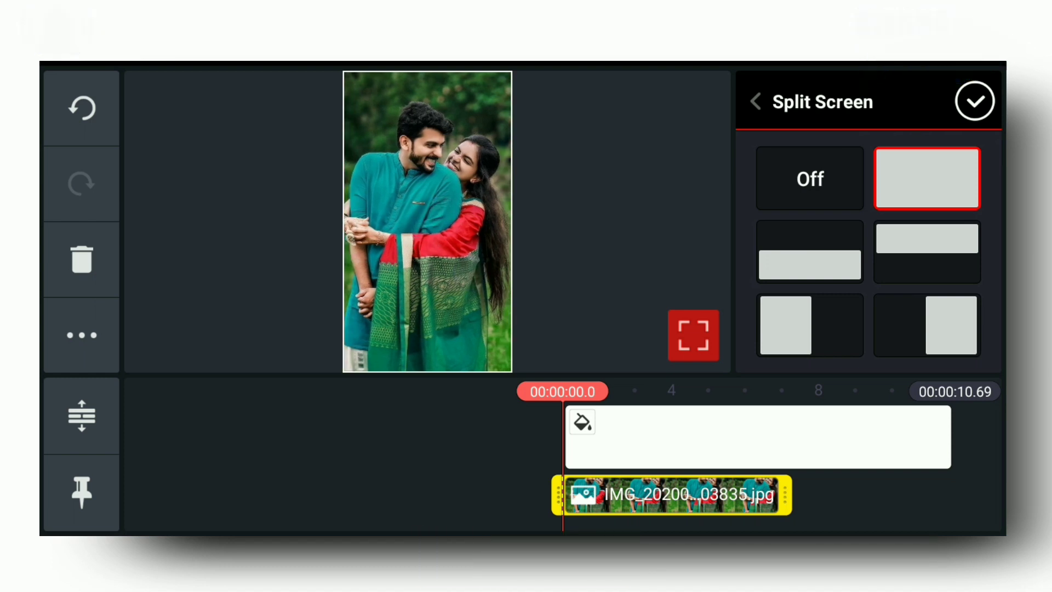
left_click_drag(786, 495, 929, 494)
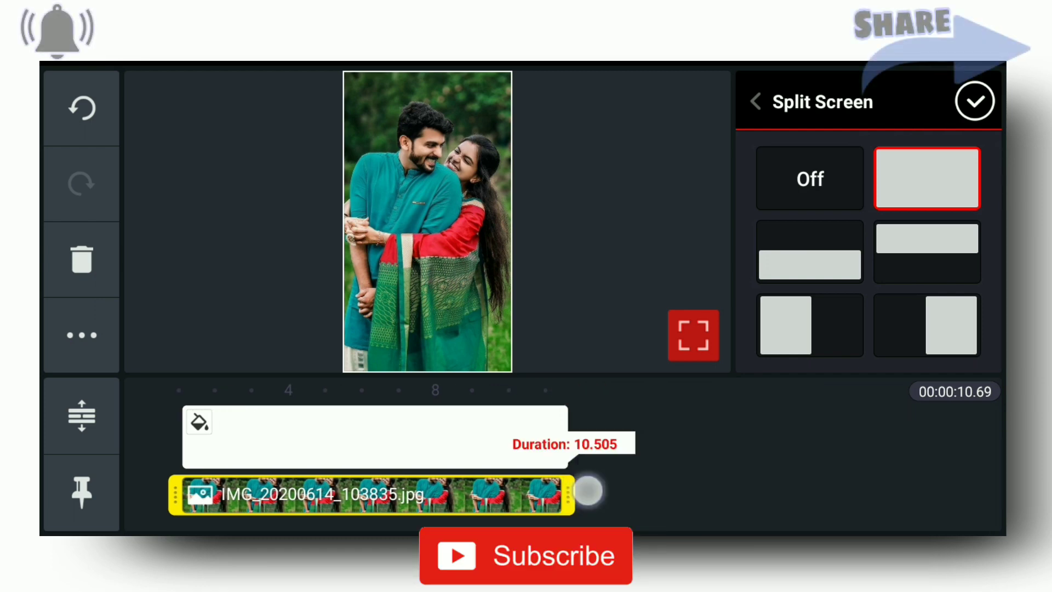
left_click_drag(587, 488, 858, 416)
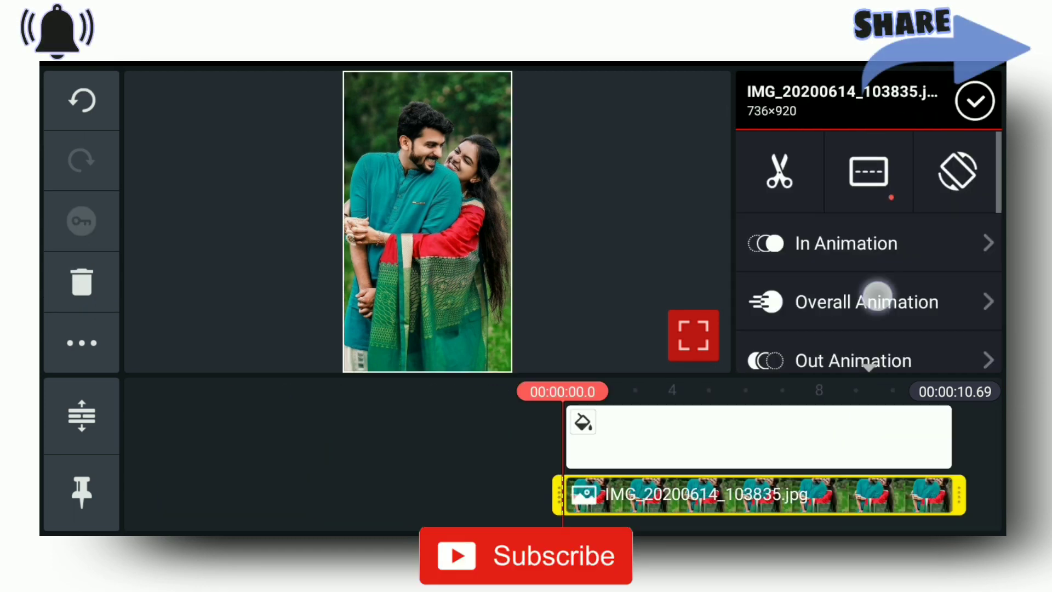
left_click_drag(876, 293, 876, 148)
left_click_drag(923, 184, 923, 263)
- Raise the couple photo's saturation to about +162 and confirm
left_click(859, 242)
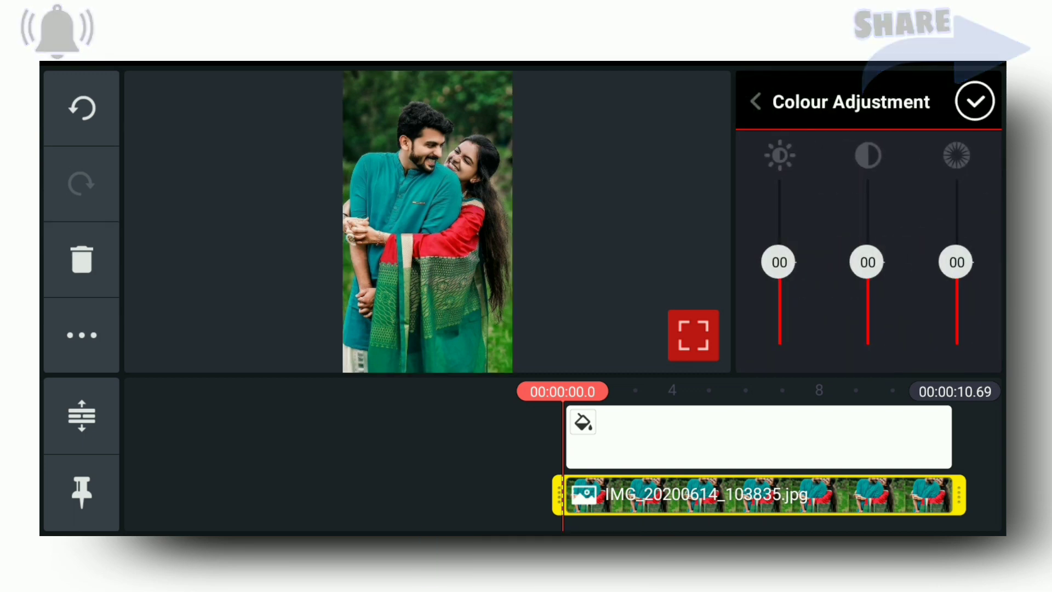
mouse_move(978, 261)
left_mouse_down()
mouse_move(991, 169)
mouse_move(989, 186)
left_mouse_up()
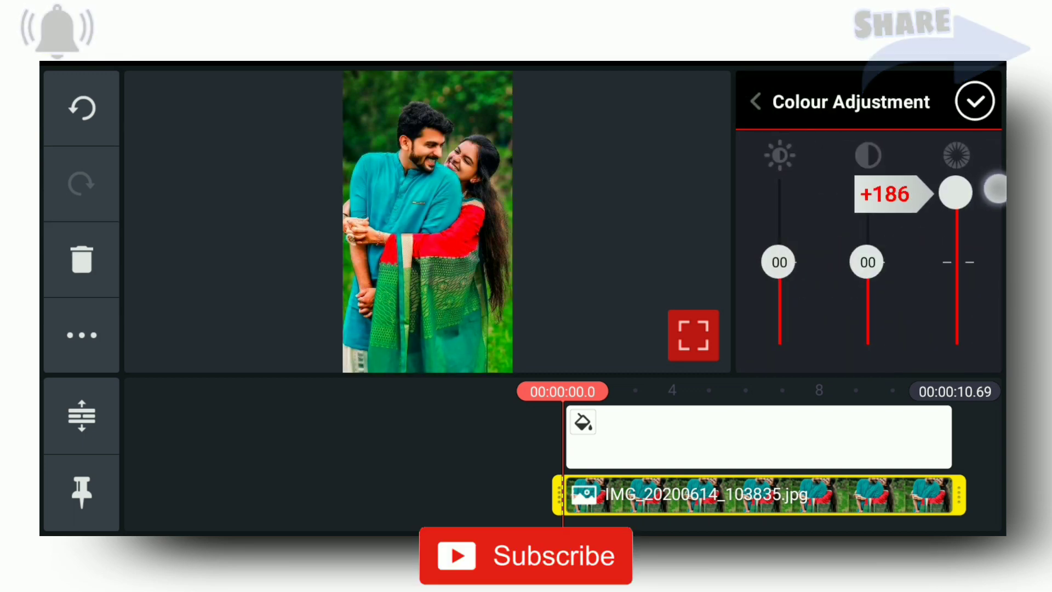
mouse_move(867, 261)
left_mouse_down()
mouse_move(896, 212)
mouse_move(908, 239)
mouse_move(916, 227)
mouse_move(917, 244)
left_mouse_up()
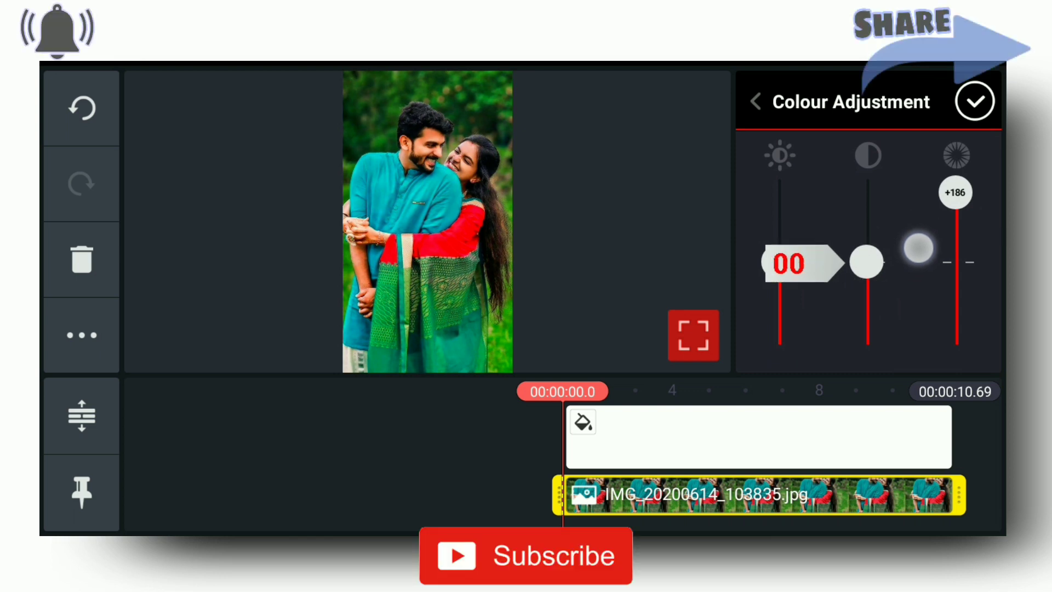
mouse_move(987, 189)
left_mouse_down()
mouse_move(987, 136)
mouse_move(985, 199)
left_mouse_up()
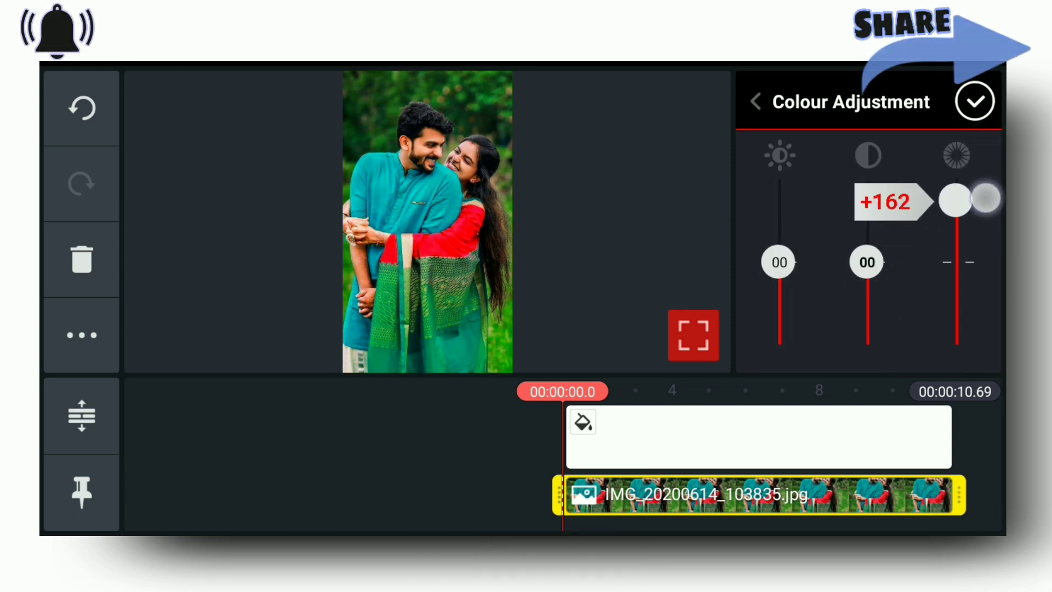
left_click(976, 100)
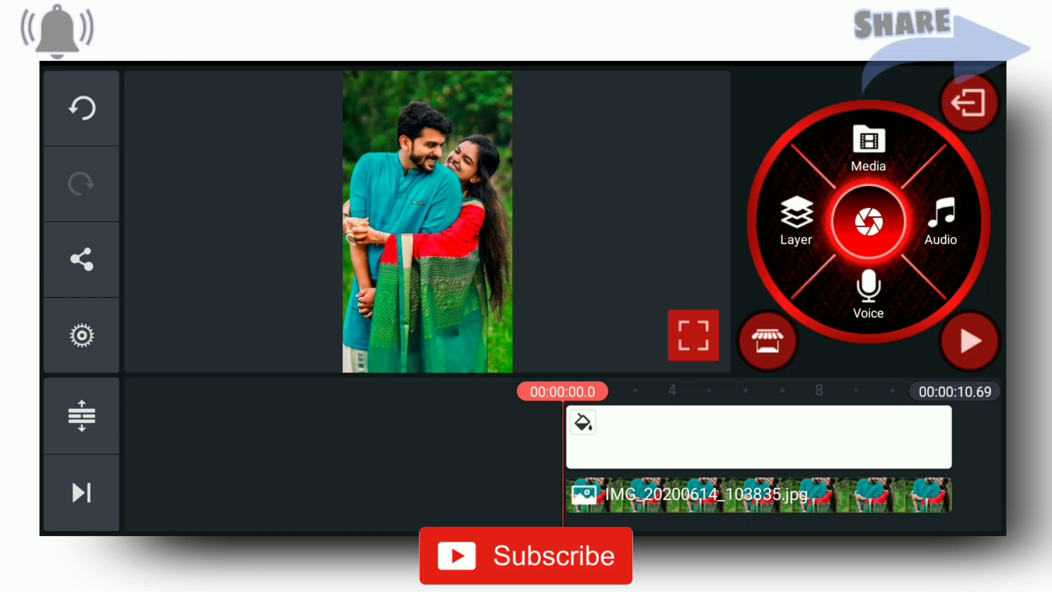
- Add the blue-dots MOOD video from whatsapp as a full-frame split-screen layer
left_click(796, 218)
left_click(744, 112)
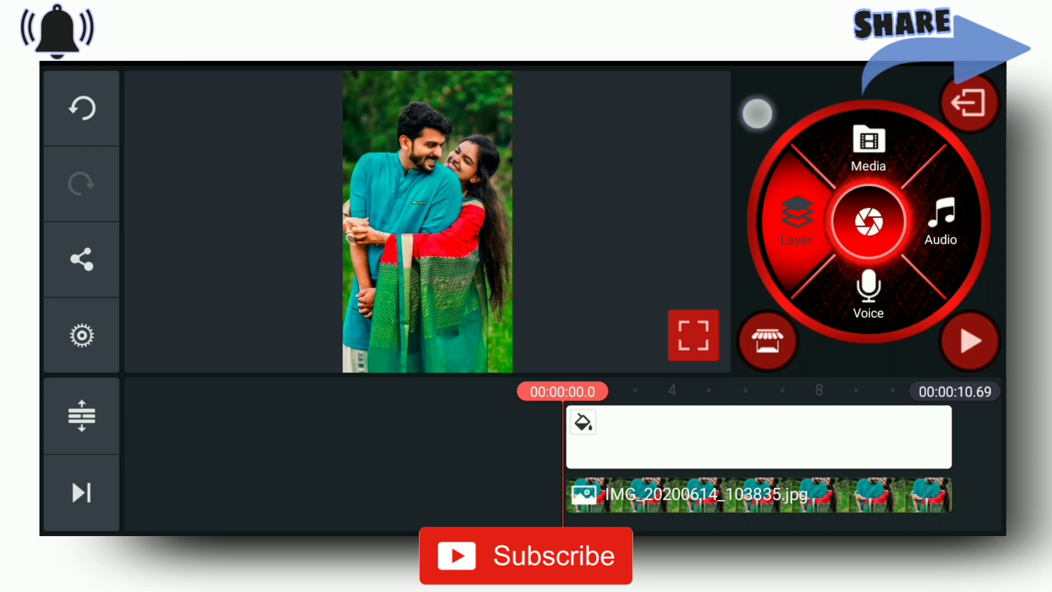
left_click(738, 195)
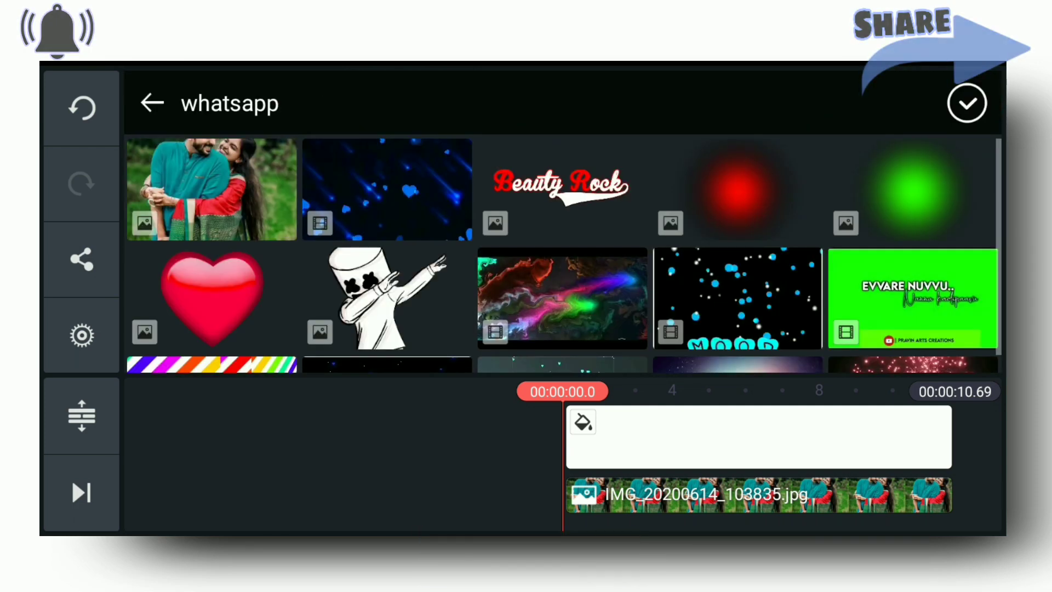
left_click(738, 298)
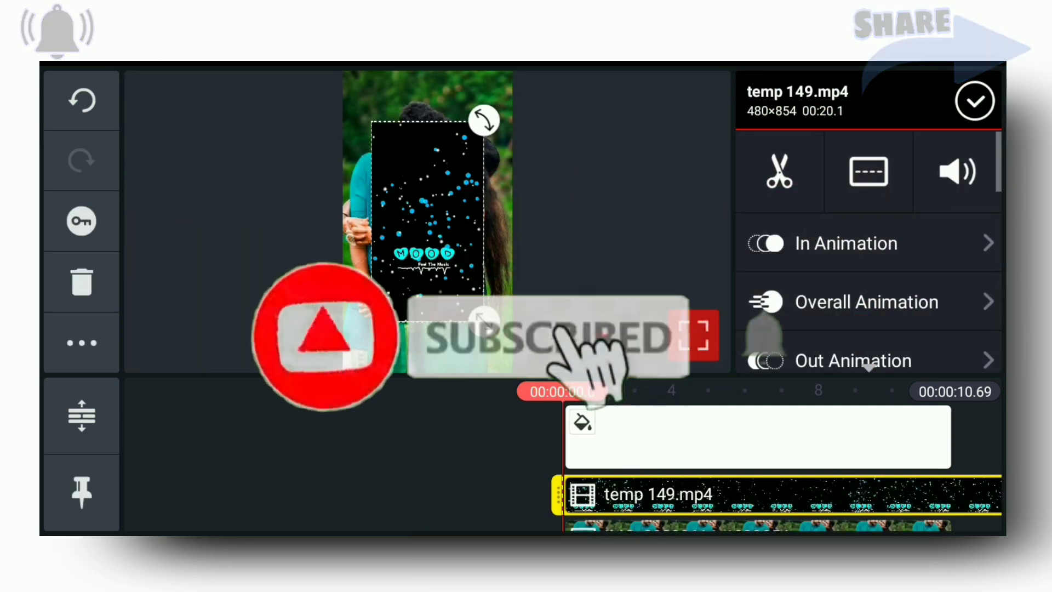
left_click(870, 171)
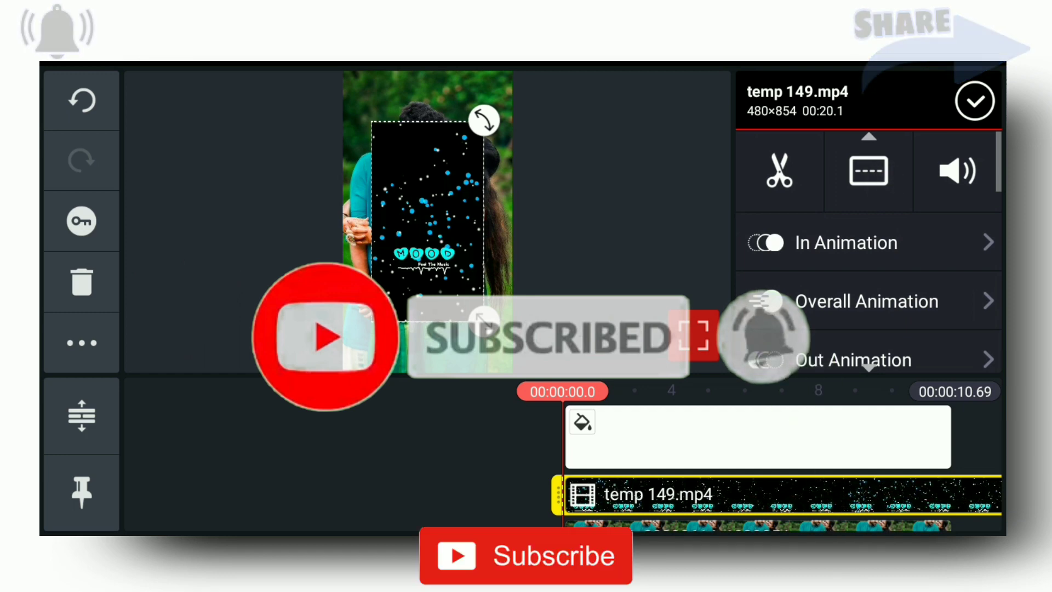
left_click(928, 178)
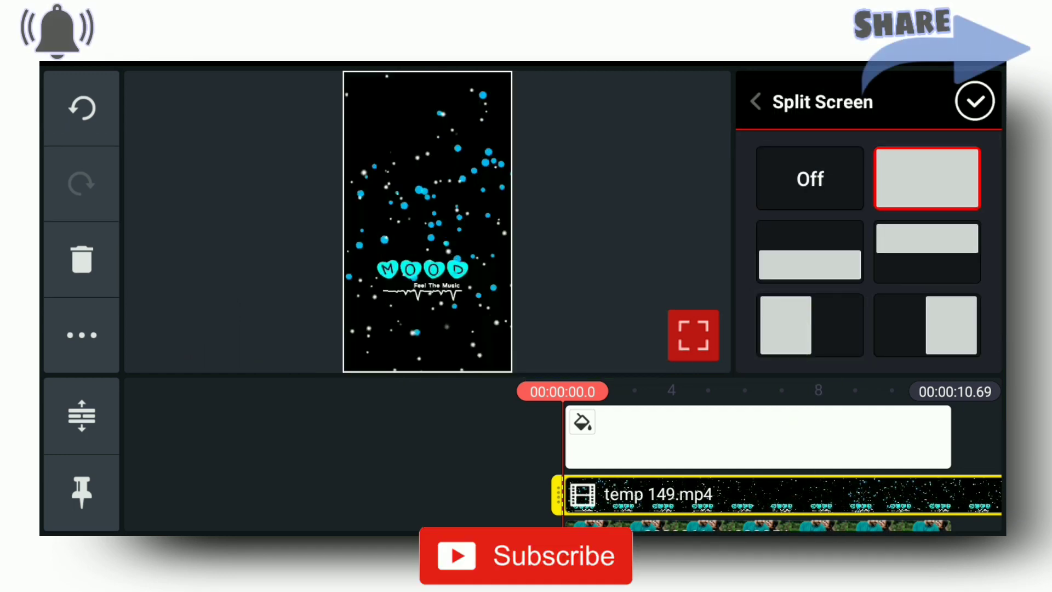
left_click(975, 101)
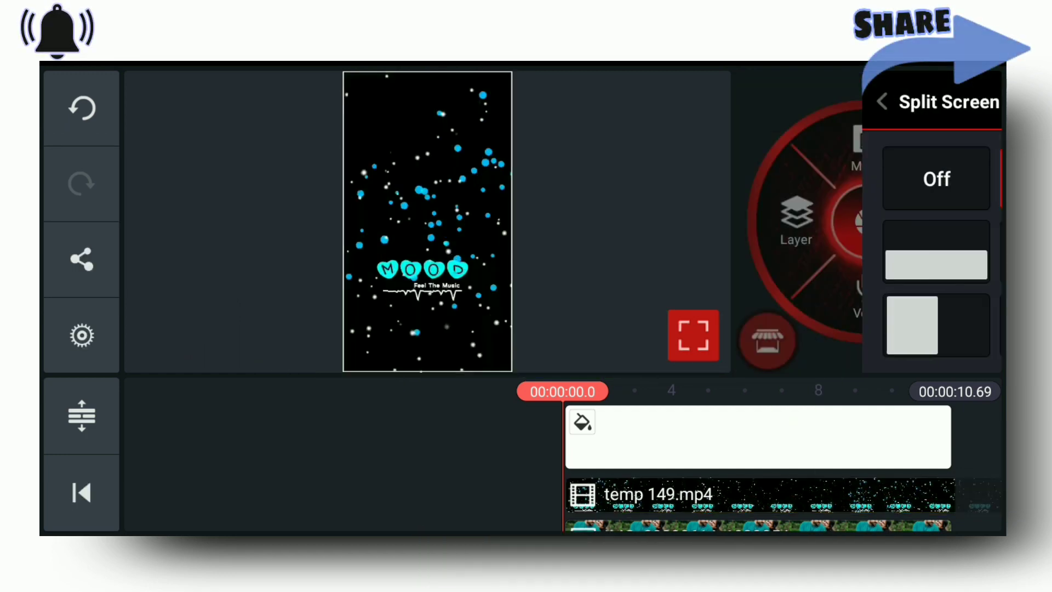
left_click_drag(877, 404, 486, 403)
- Trim the MOOD layer after the playhead so it ends at 10.7 seconds
left_click(739, 490)
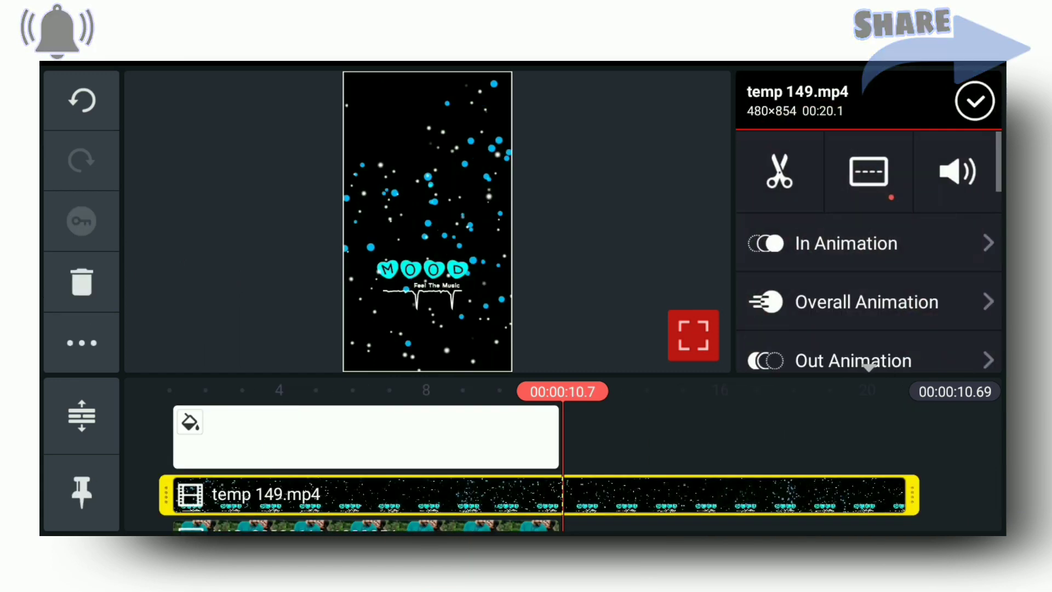
left_click_drag(877, 246, 876, 228)
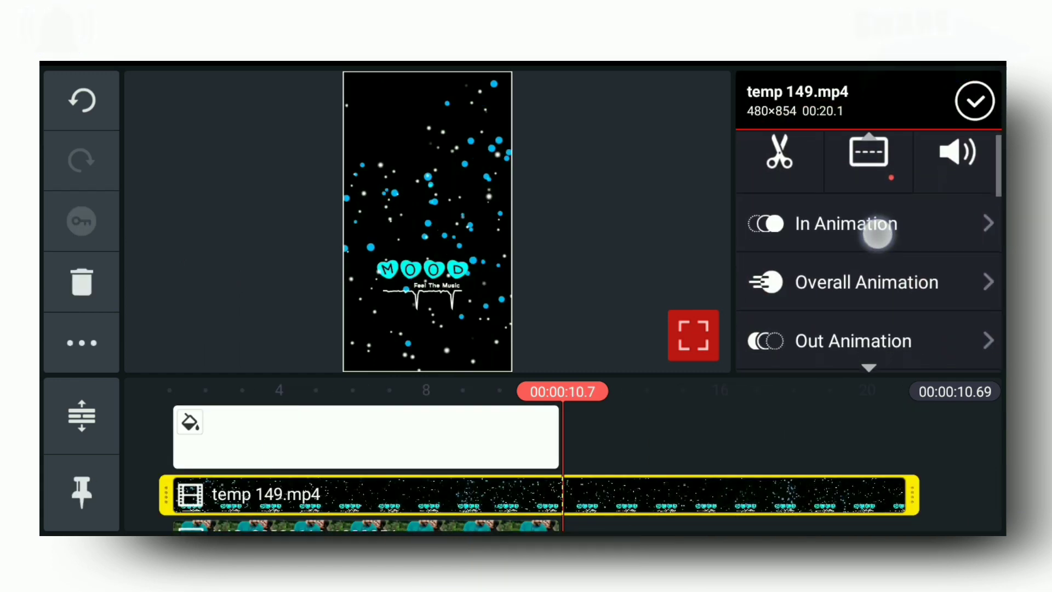
left_click_drag(802, 156, 802, 177)
left_click(802, 177)
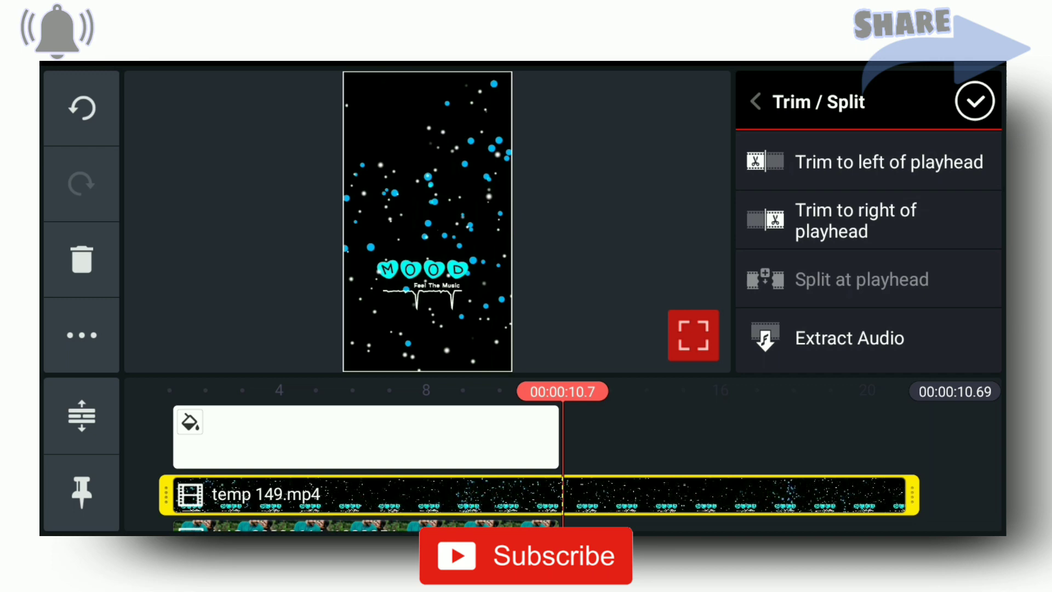
left_click(831, 227)
left_click(975, 101)
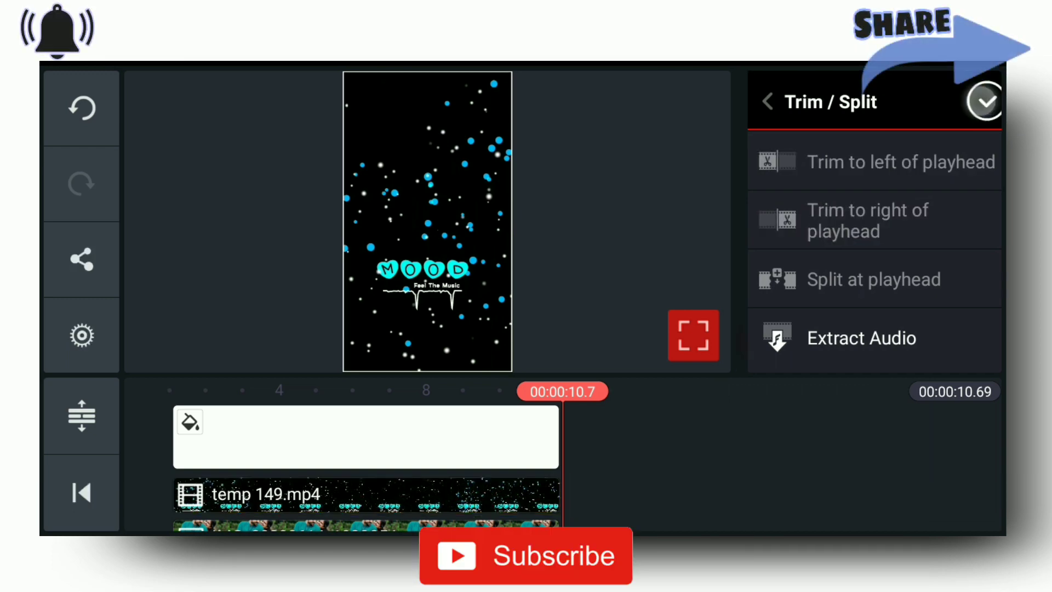
left_click_drag(724, 399, 850, 399)
- Set the MOOD overlay's blending mode to Screen
left_click(820, 494)
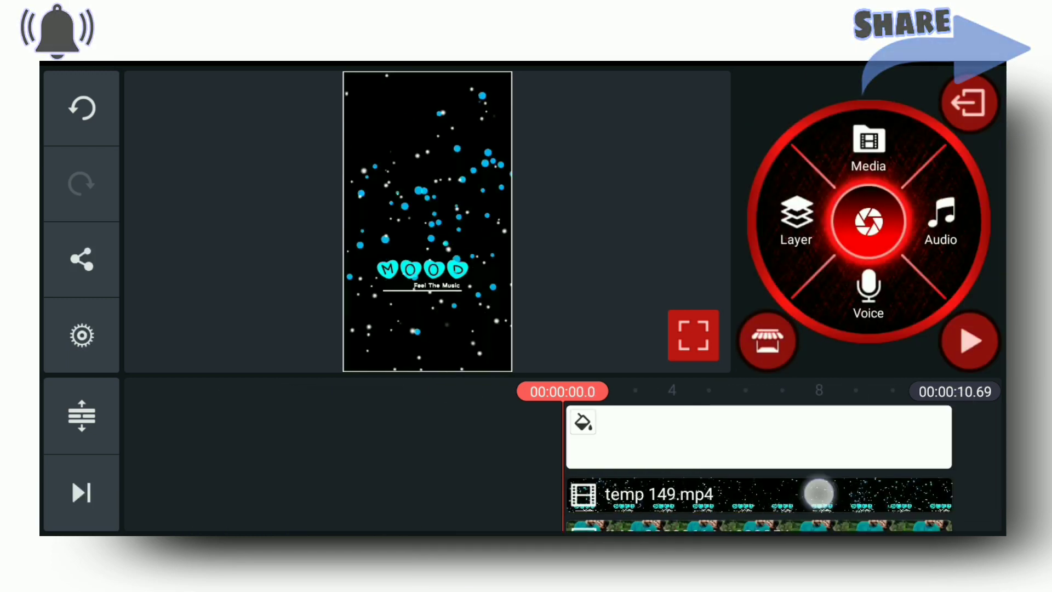
left_click_drag(879, 289, 912, 122)
left_click_drag(878, 291, 949, 118)
left_click(861, 243)
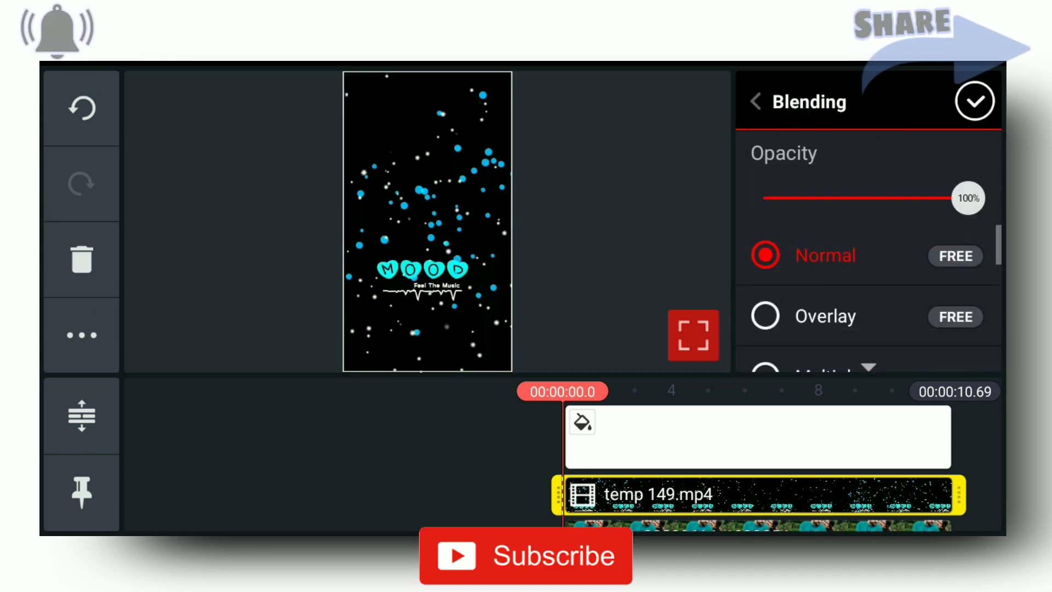
left_click_drag(879, 312, 941, 149)
left_click(822, 305)
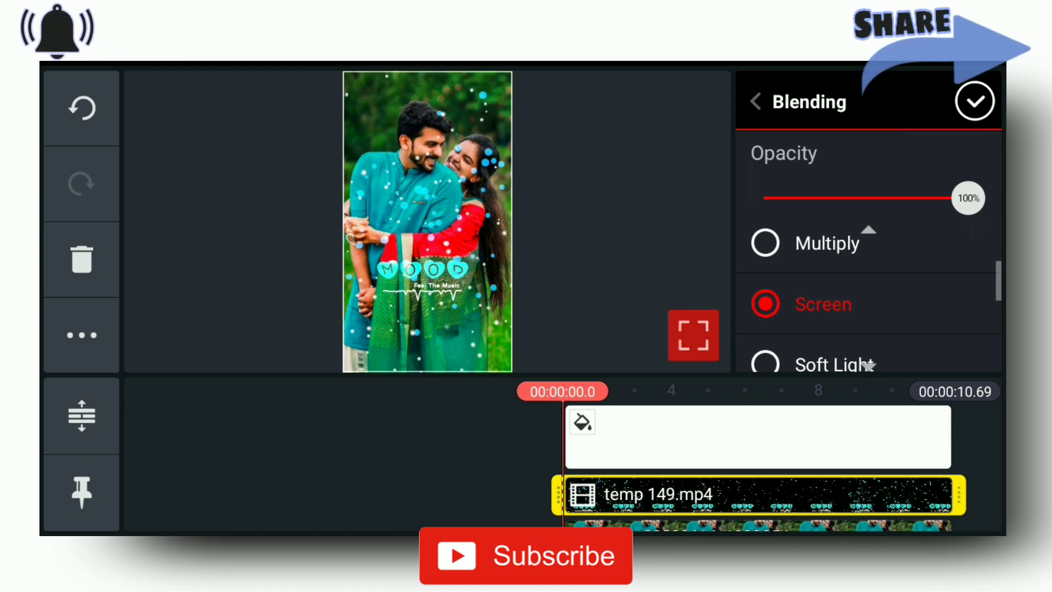
left_click(756, 101)
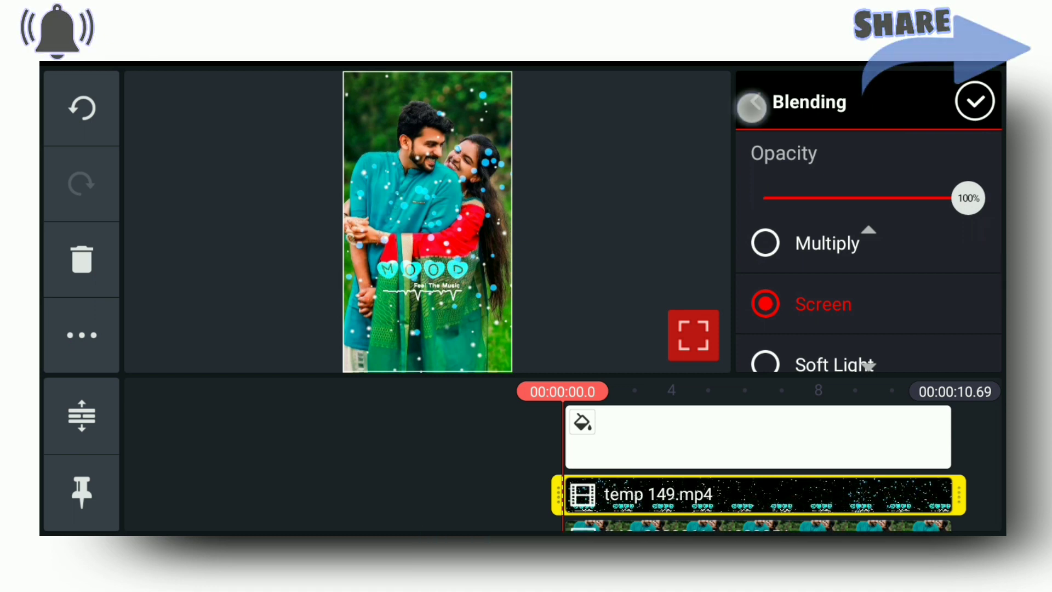
- Push the MOOD overlay's contrast and saturation to +255
left_click_drag(888, 242, 884, 296)
left_click(871, 153)
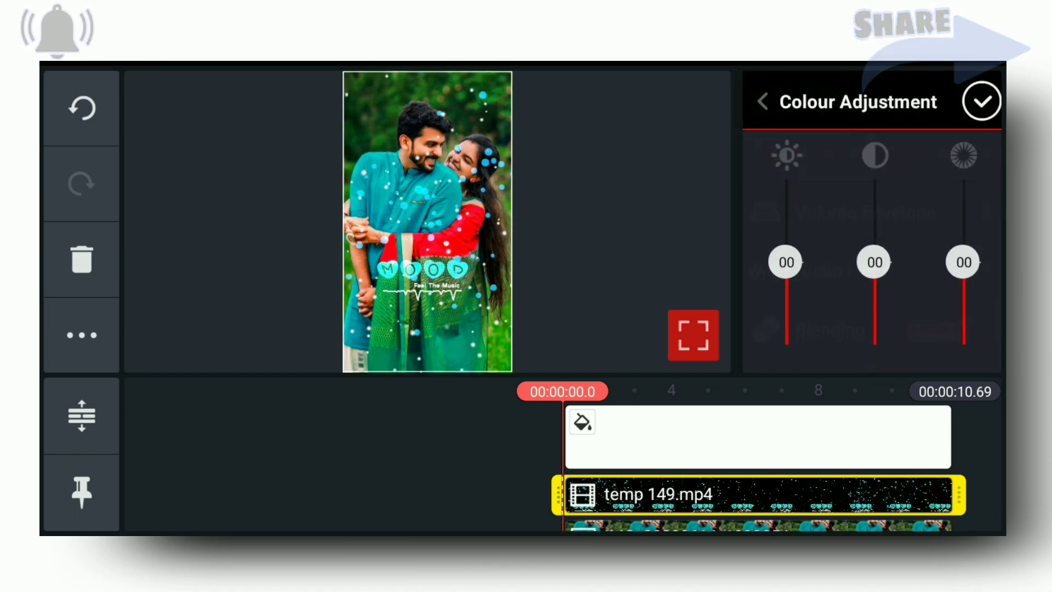
left_click_drag(956, 262, 956, 170)
left_click_drag(866, 261, 867, 170)
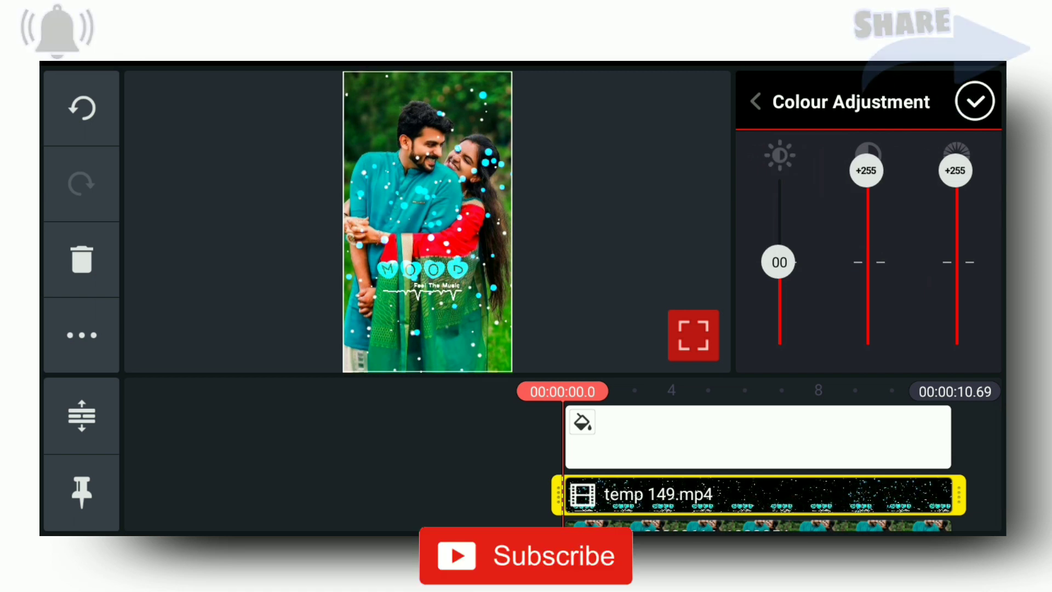
- Add the videoplayback lyrics video from the whatsapp folder as a layer
left_click(974, 101)
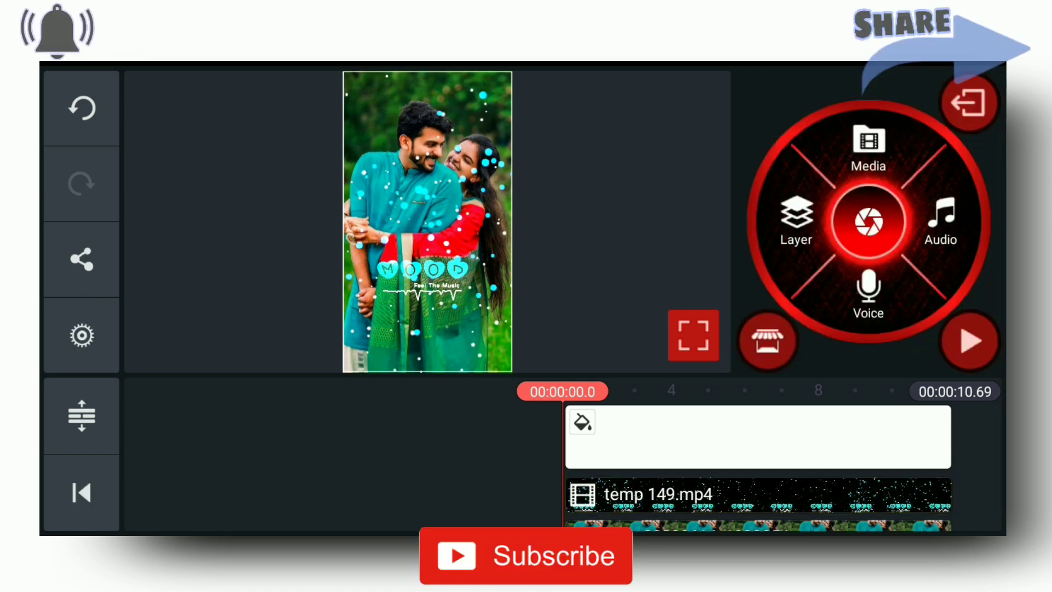
mouse_move(818, 400)
left_mouse_down()
mouse_move(728, 401)
mouse_move(862, 375)
left_mouse_up()
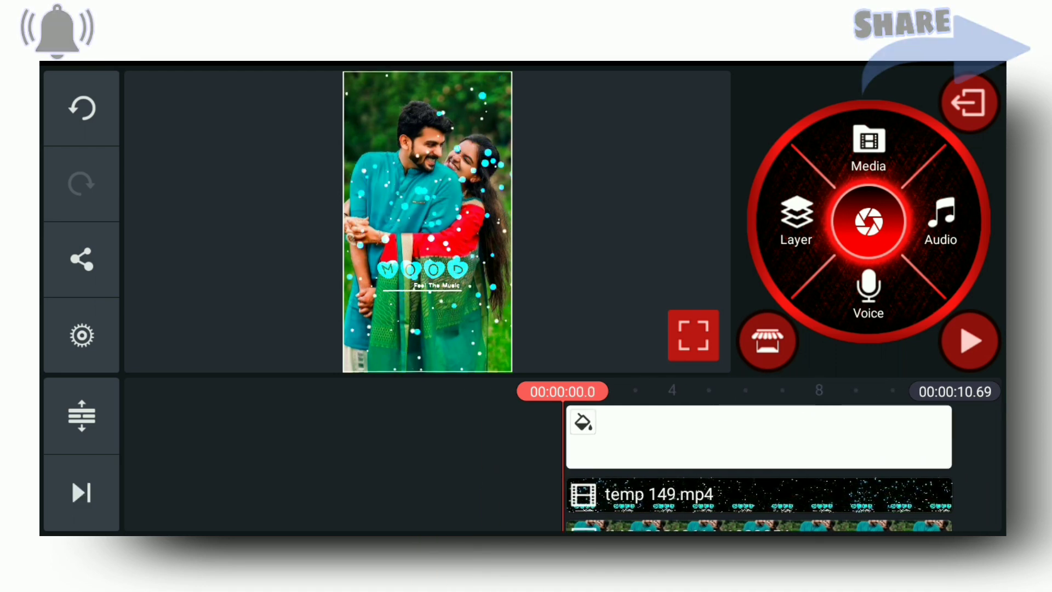
left_click(796, 222)
left_click(744, 118)
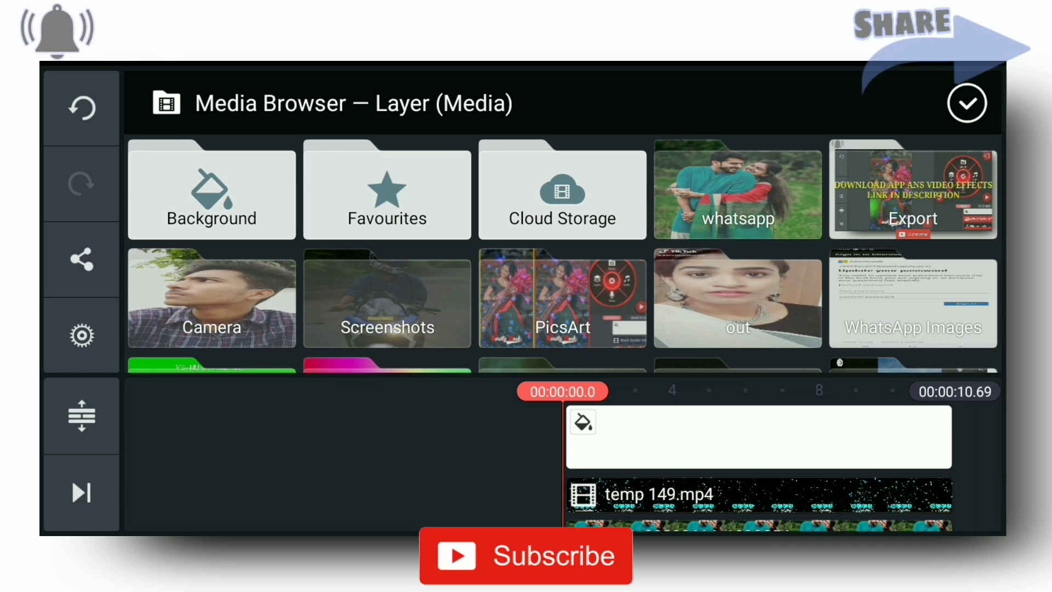
left_click(737, 194)
left_click_drag(870, 227, 870, 143)
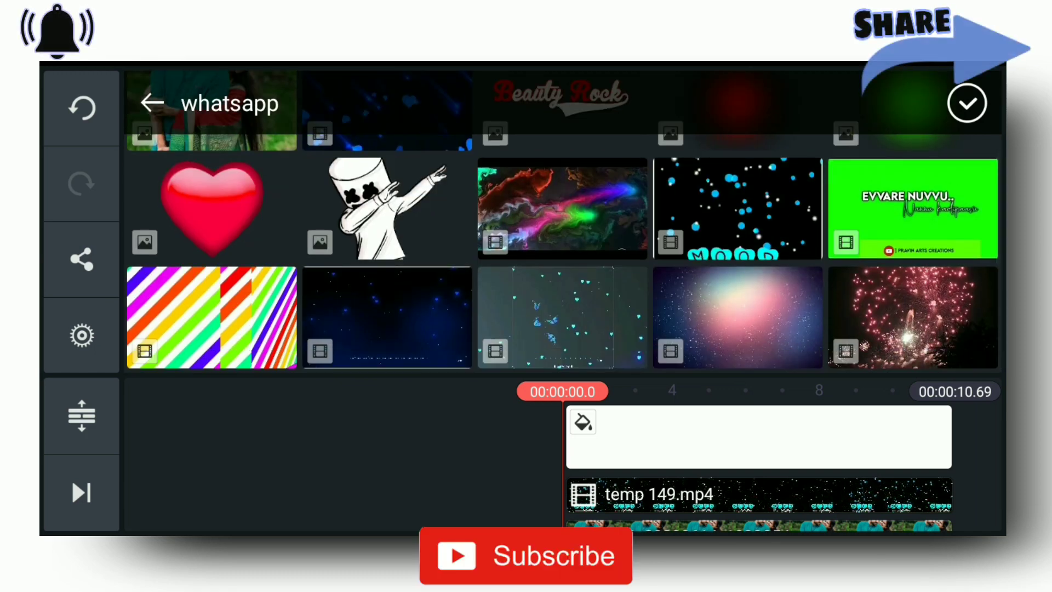
left_click(906, 190)
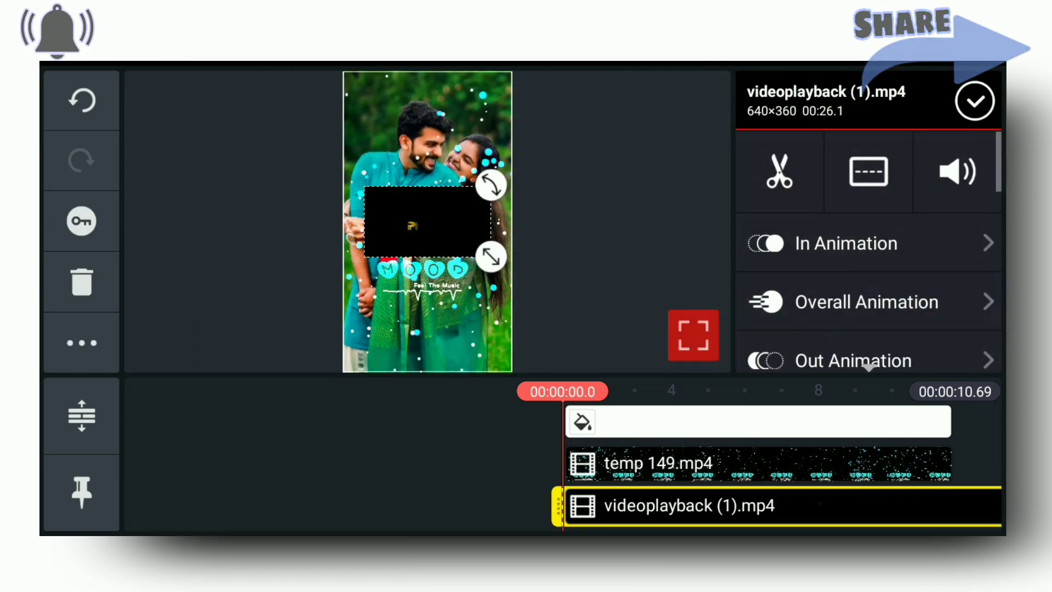
- Crop the lyrics clip into a small box above the MOOD logo
left_click_drag(923, 302, 923, 179)
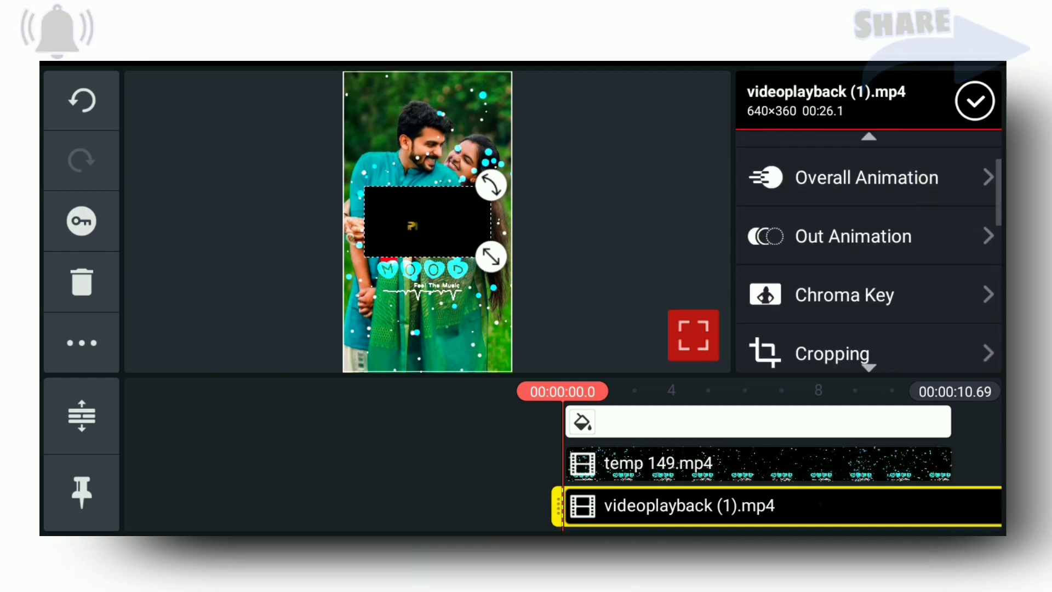
left_click_drag(928, 247, 928, 169)
left_click(876, 273)
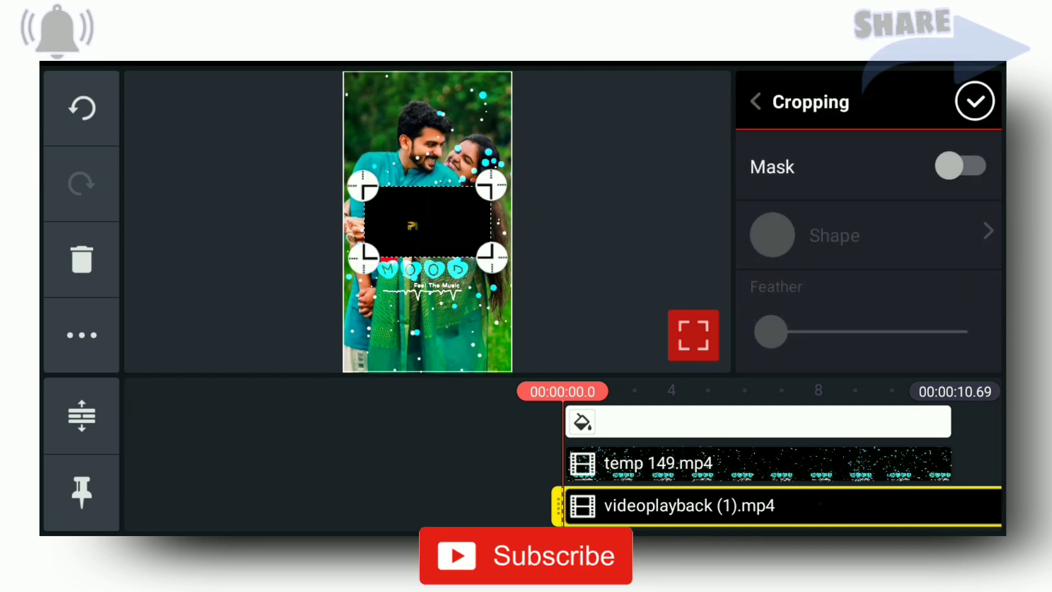
left_click(975, 101)
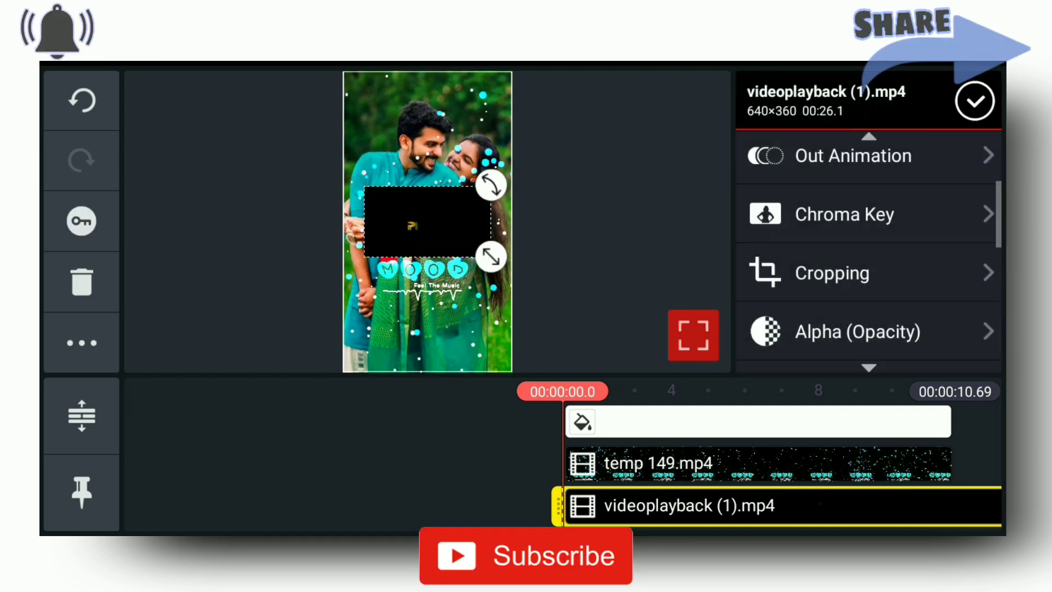
left_click_drag(866, 249, 860, 329)
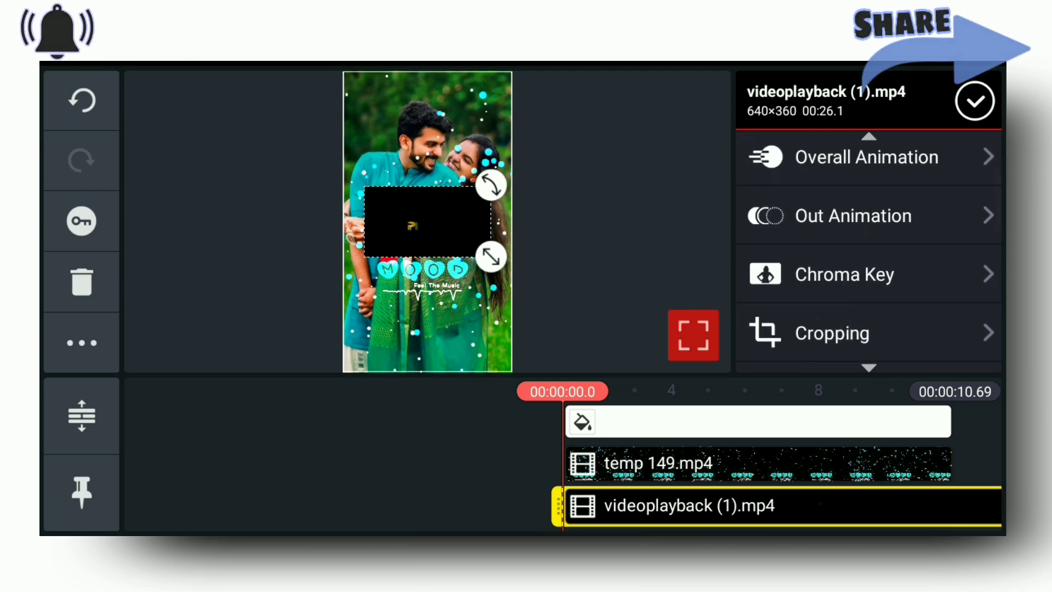
- Enable chroma key on the lyrics clip with black as the key colour
left_click(926, 271)
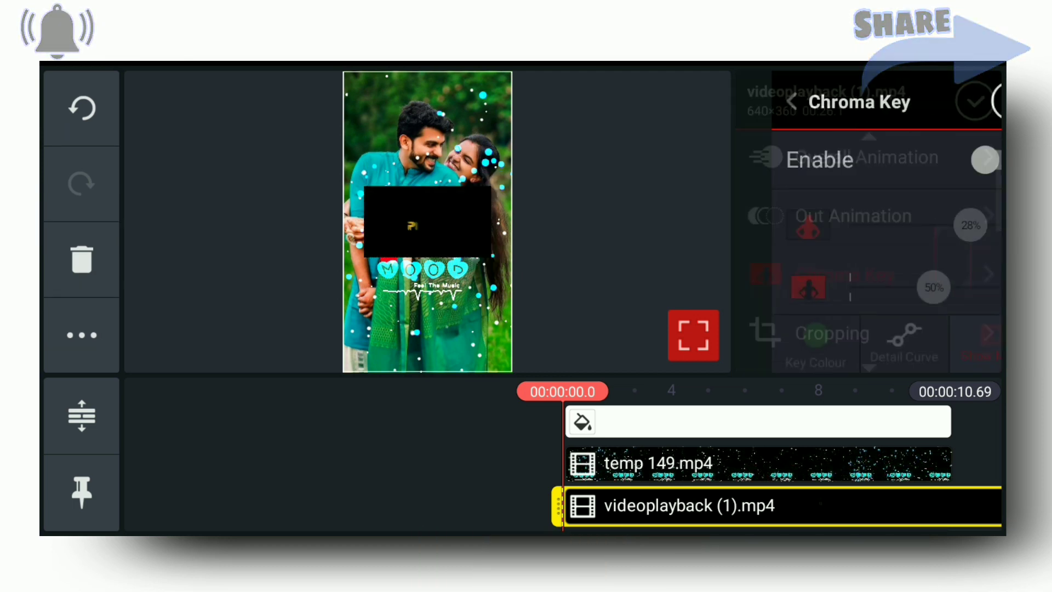
left_click(974, 161)
left_click(780, 338)
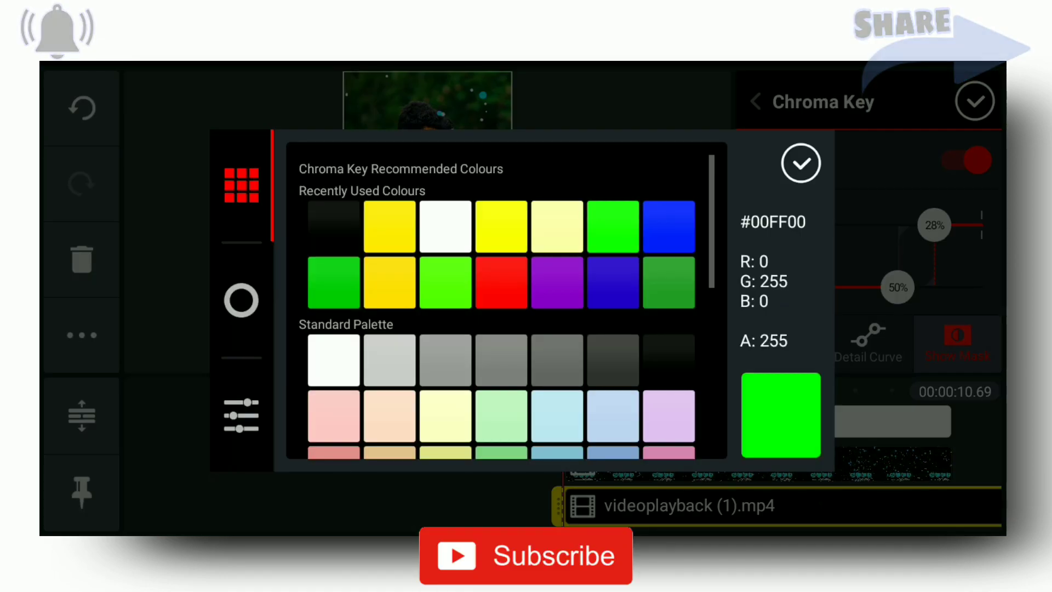
left_click(334, 226)
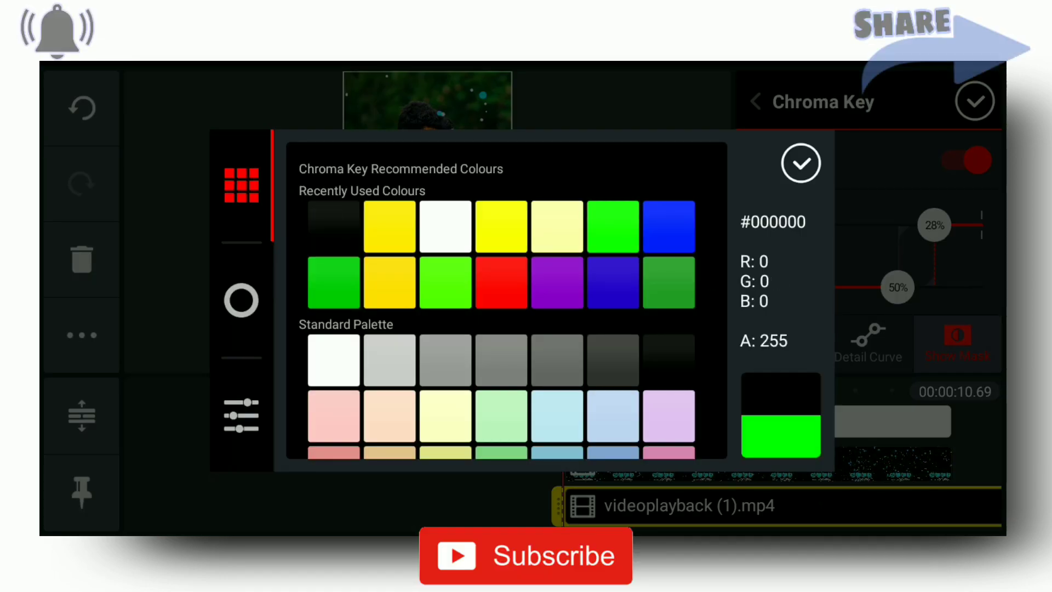
left_click(801, 163)
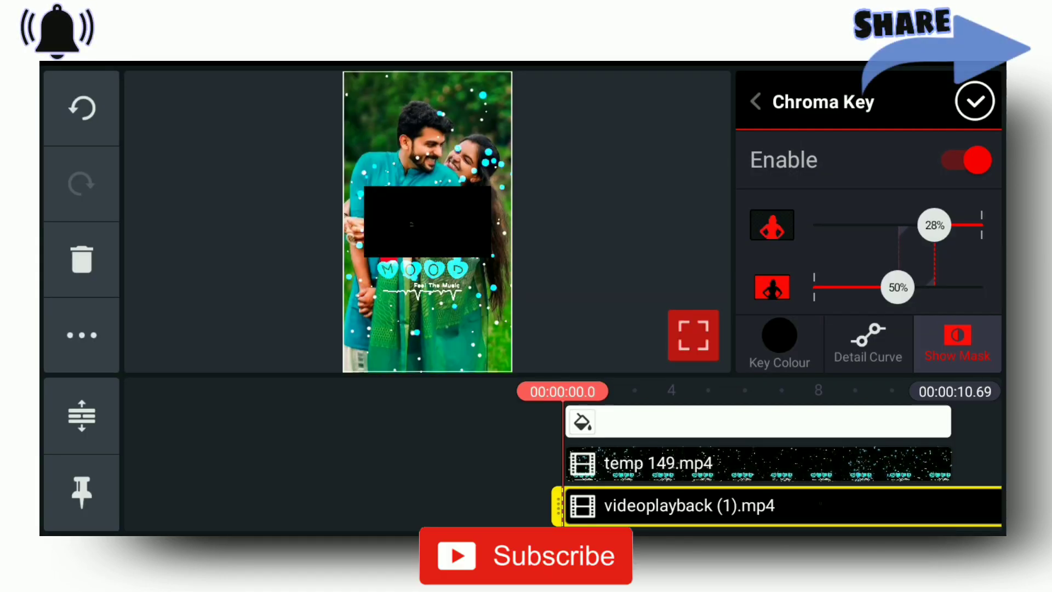
left_click(975, 101)
- Move the lyrics text down near the bottom of the photo
left_click(691, 505)
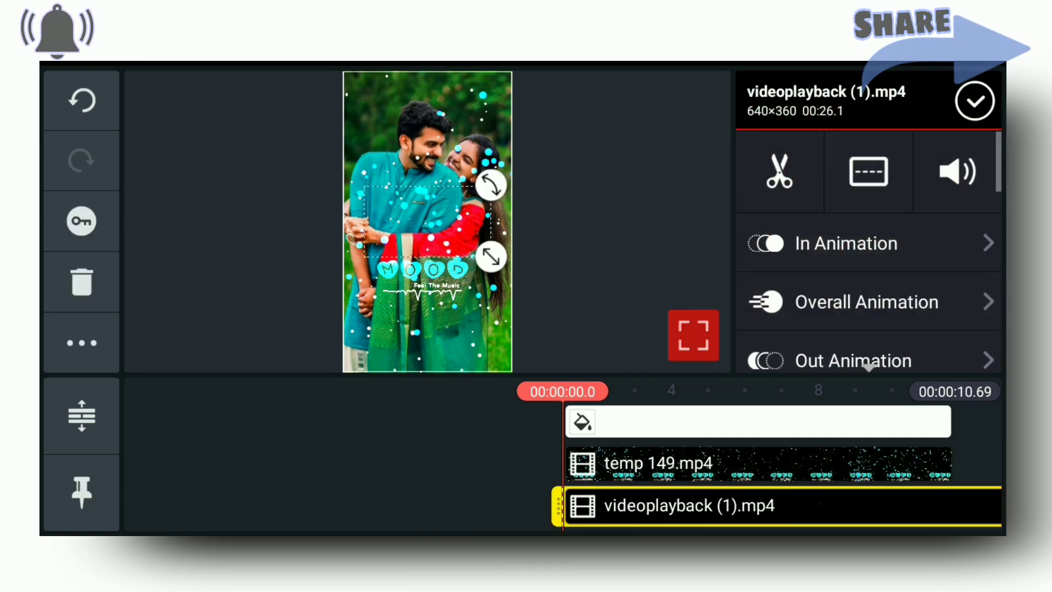
left_click_drag(439, 225, 434, 337)
left_click_drag(665, 437, 599, 436)
- Set the lyrics clip's contrast and saturation to +255
left_click(530, 374)
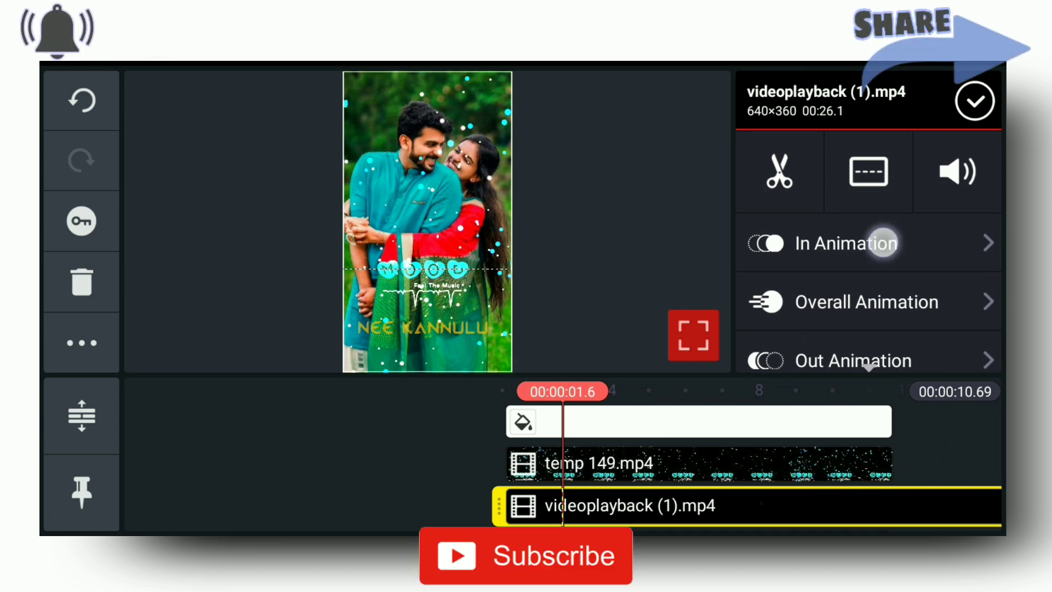
left_click_drag(883, 242, 929, 118)
scroll(871, 247, "down", 3)
scroll(871, 247, "down", 2)
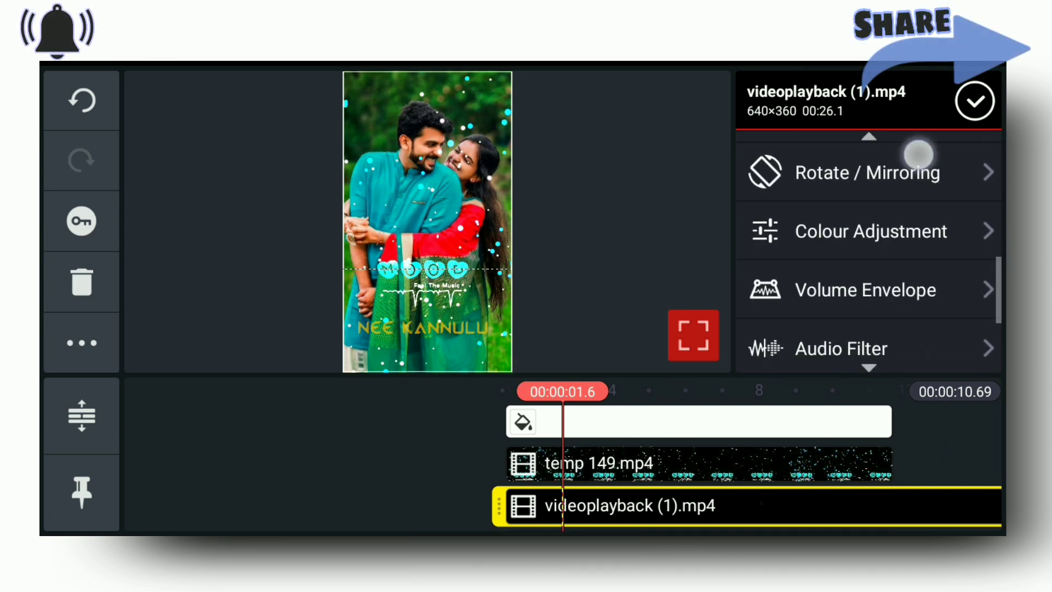
scroll(872, 247, "down", 1)
scroll(872, 247, "down", 1)
scroll(871, 247, "up", 2)
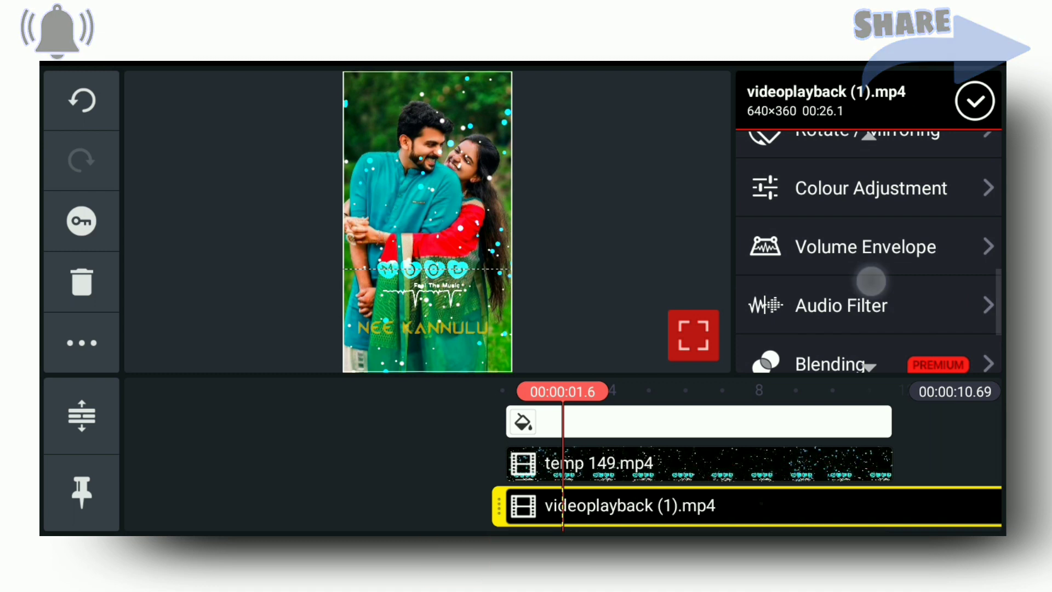
left_click(925, 188)
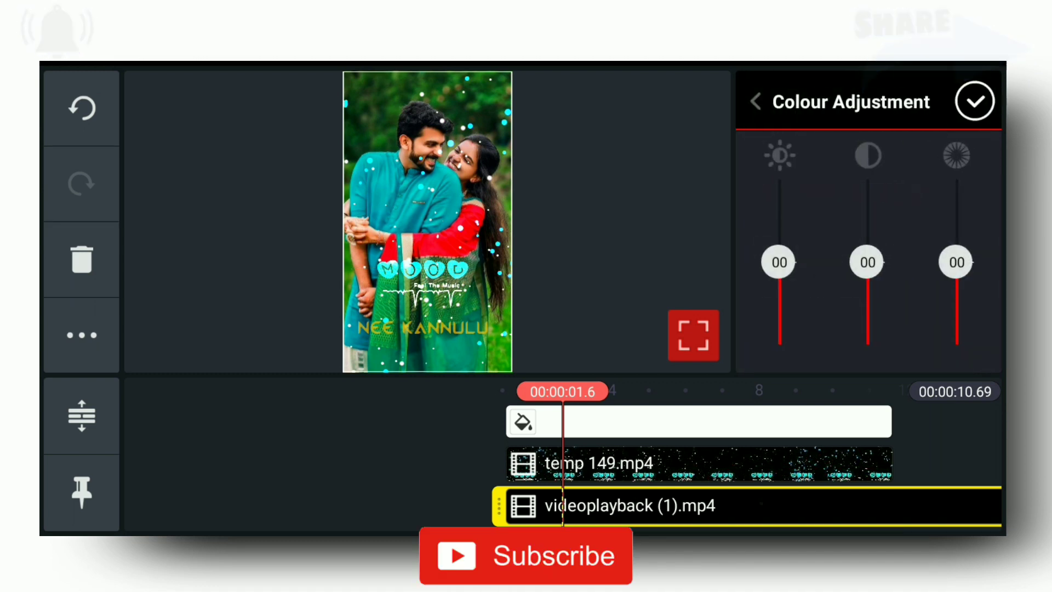
left_click_drag(956, 262, 956, 170)
left_click_drag(867, 262, 868, 171)
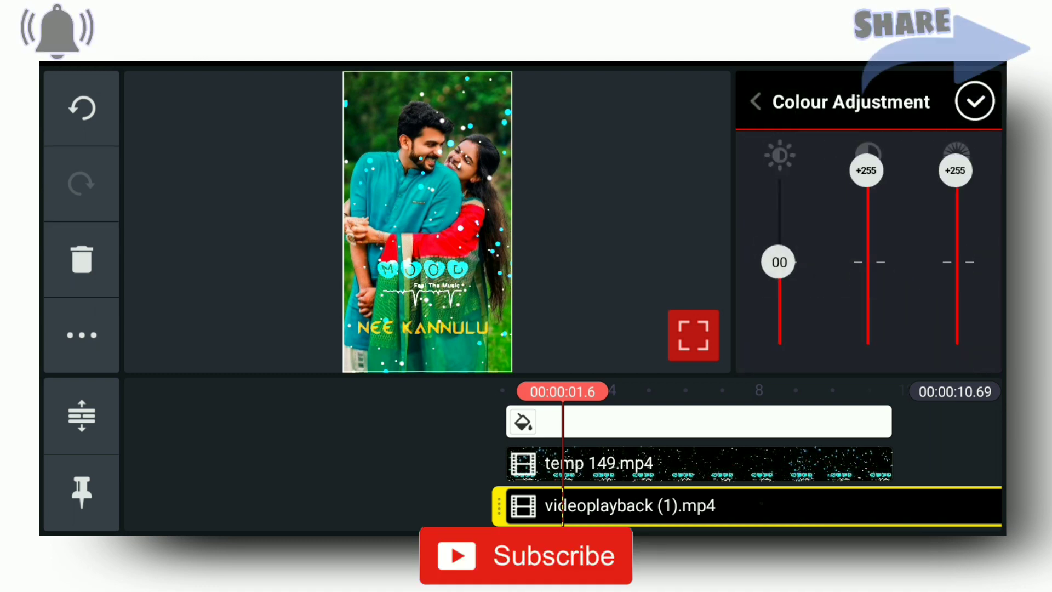
- Trim the videoplayback lyrics clip after the playhead and return the playhead to the start
left_click(976, 101)
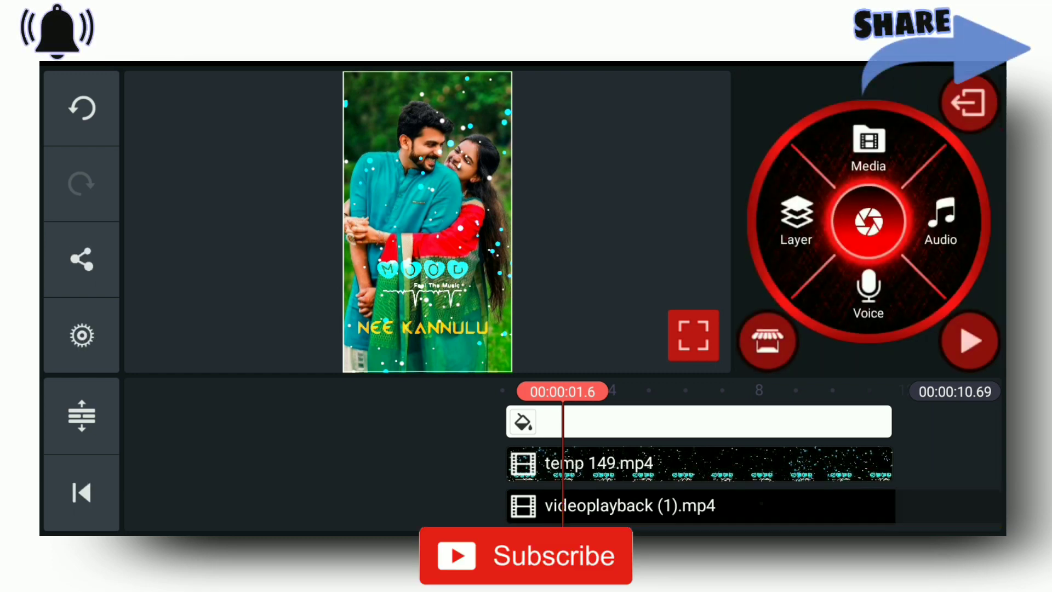
left_click_drag(858, 420, 524, 419)
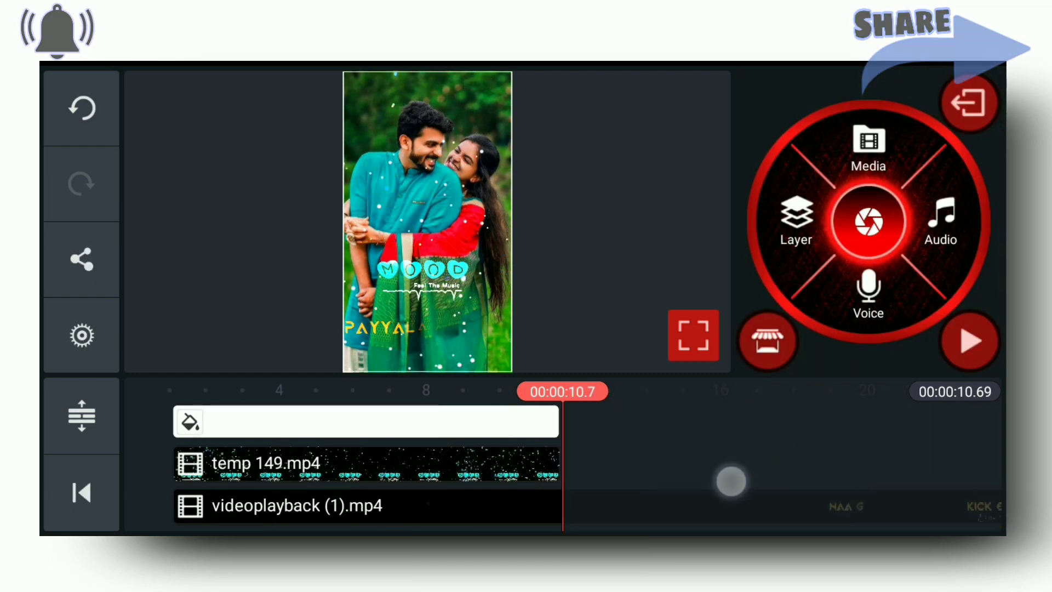
left_click(742, 504)
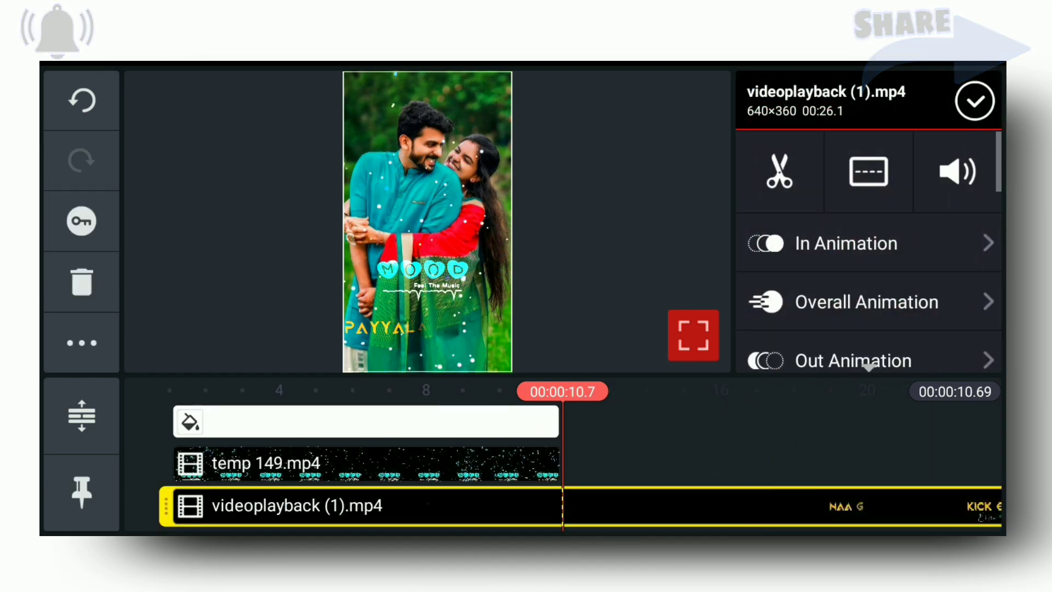
left_click(780, 172)
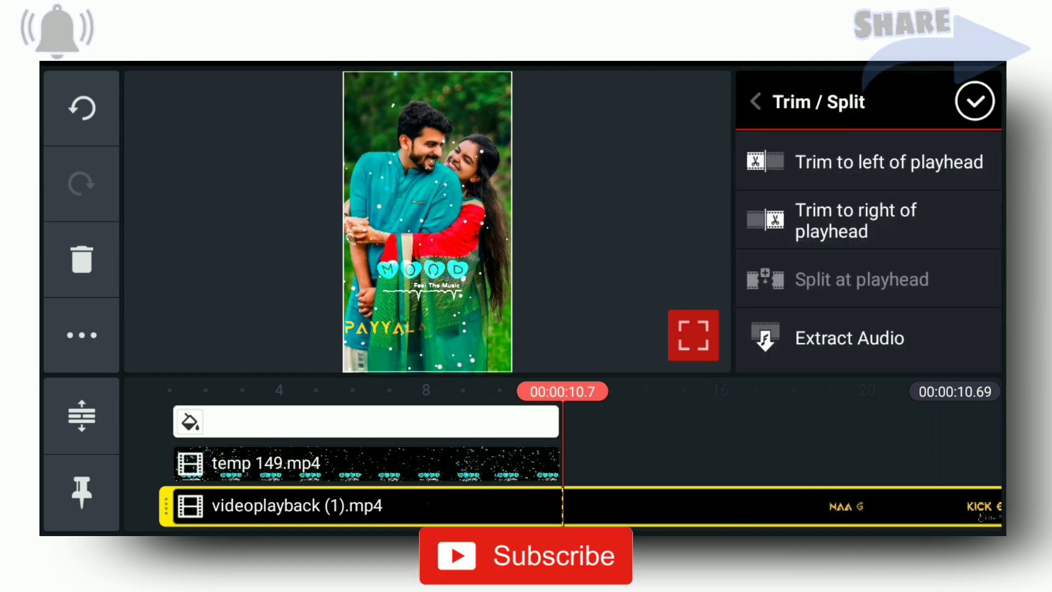
left_click(856, 221)
left_click(975, 101)
left_click_drag(689, 441, 950, 408)
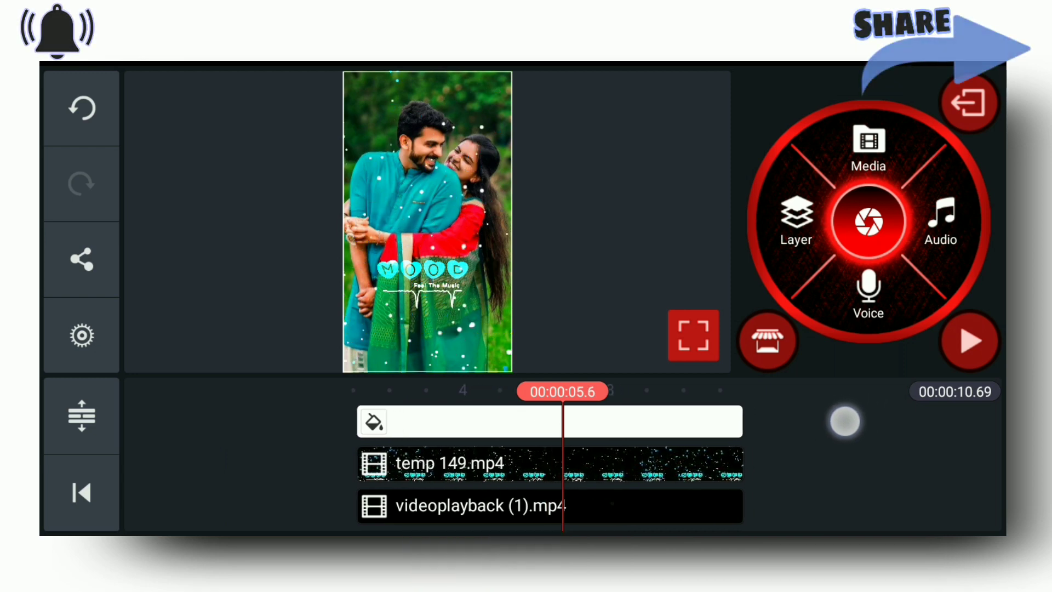
left_click_drag(749, 429, 840, 406)
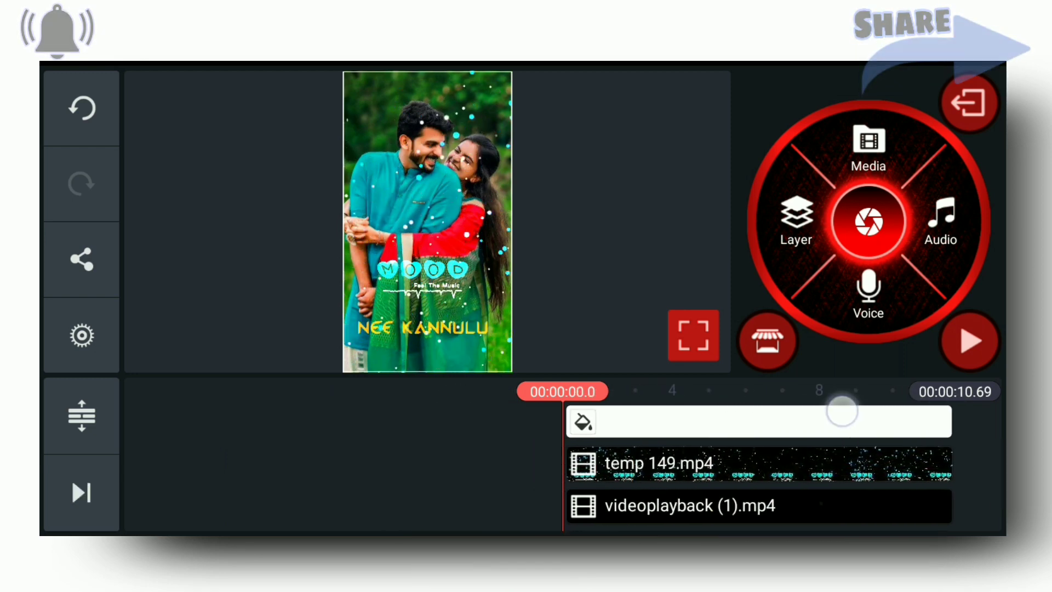
- Review the opening seconds in fullscreen preview, checking the particle overlay and lyrics
left_click(692, 335)
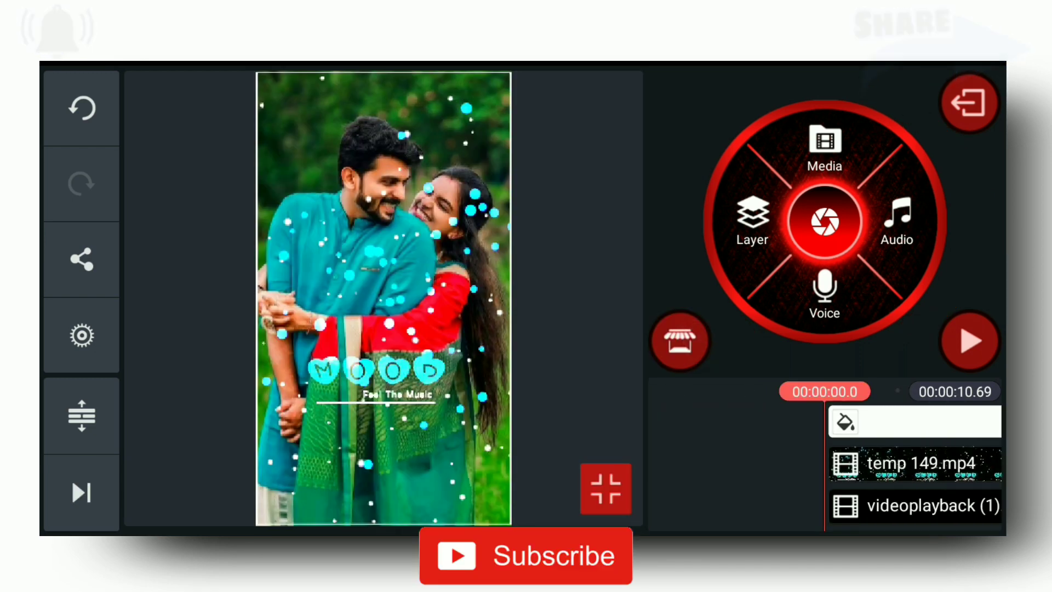
mouse_move(904, 422)
left_mouse_down()
mouse_move(806, 432)
mouse_move(877, 426)
left_mouse_up()
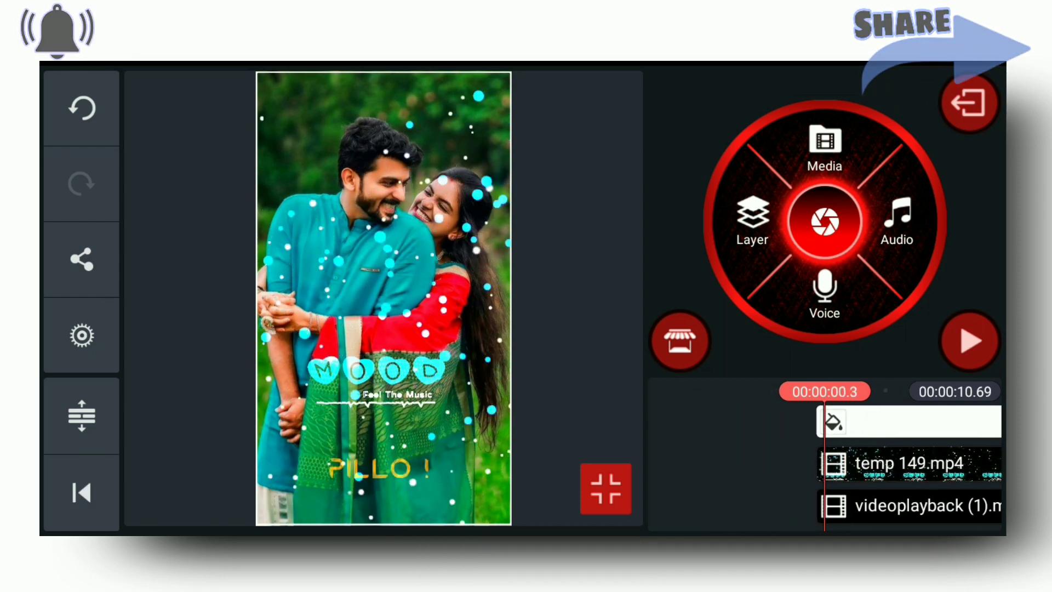
left_click(82, 259)
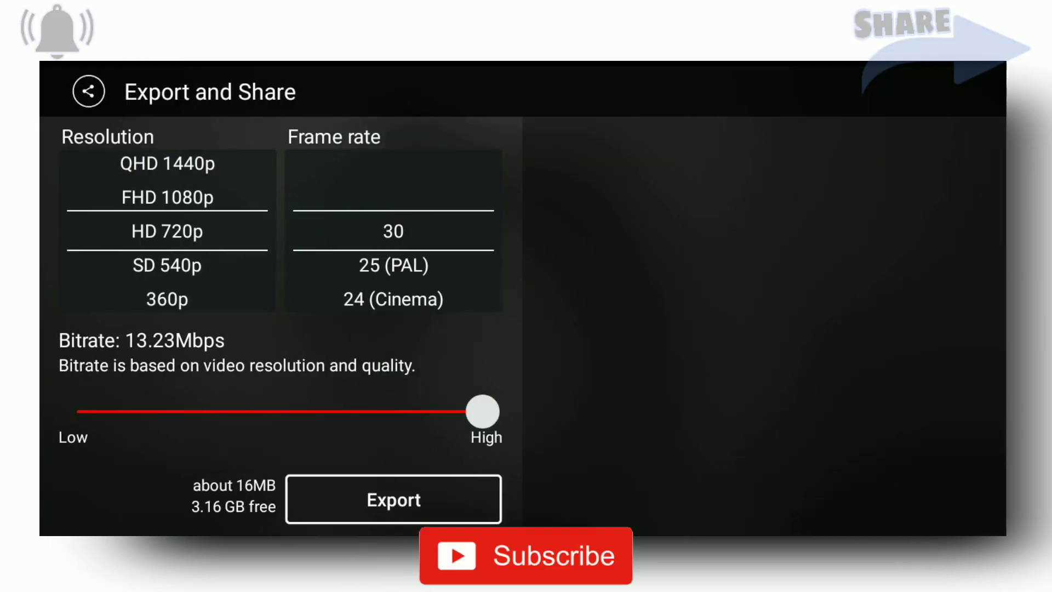
- Export using the listed HD 720p, 30 fps, roughly 16MB bitrate settings
left_click(477, 491)
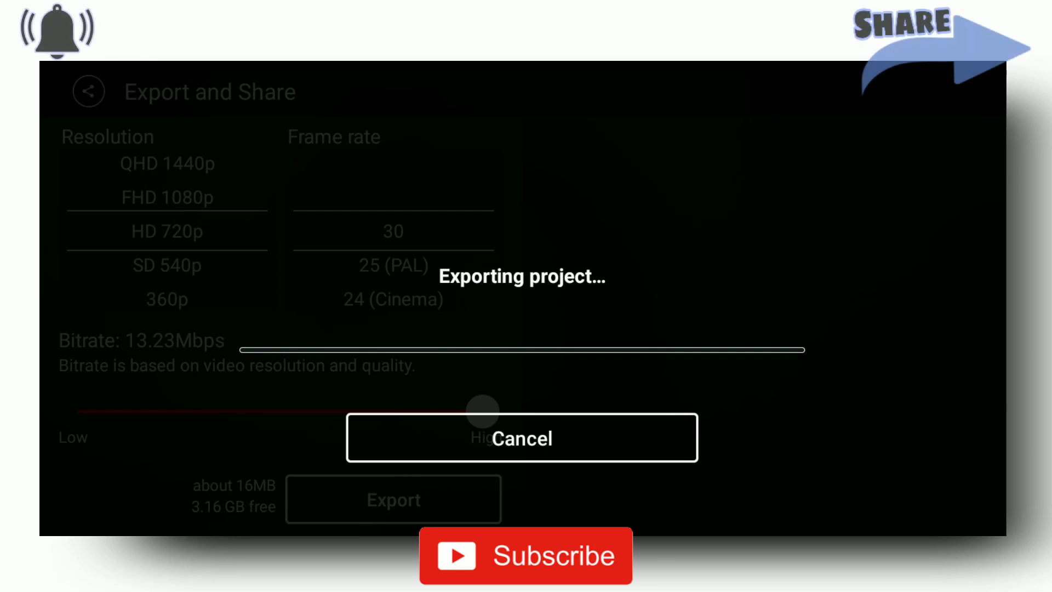